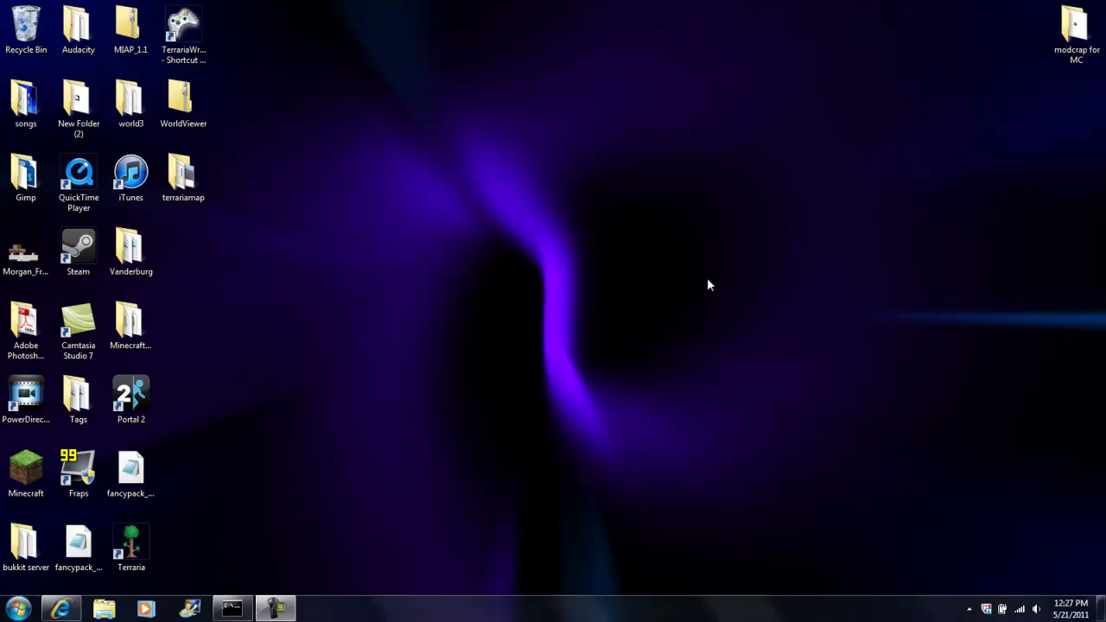
- Open the bookmarked Terraria Map Viewer forum thread in Internet Explorer
drag(363, 60, 542, 197)
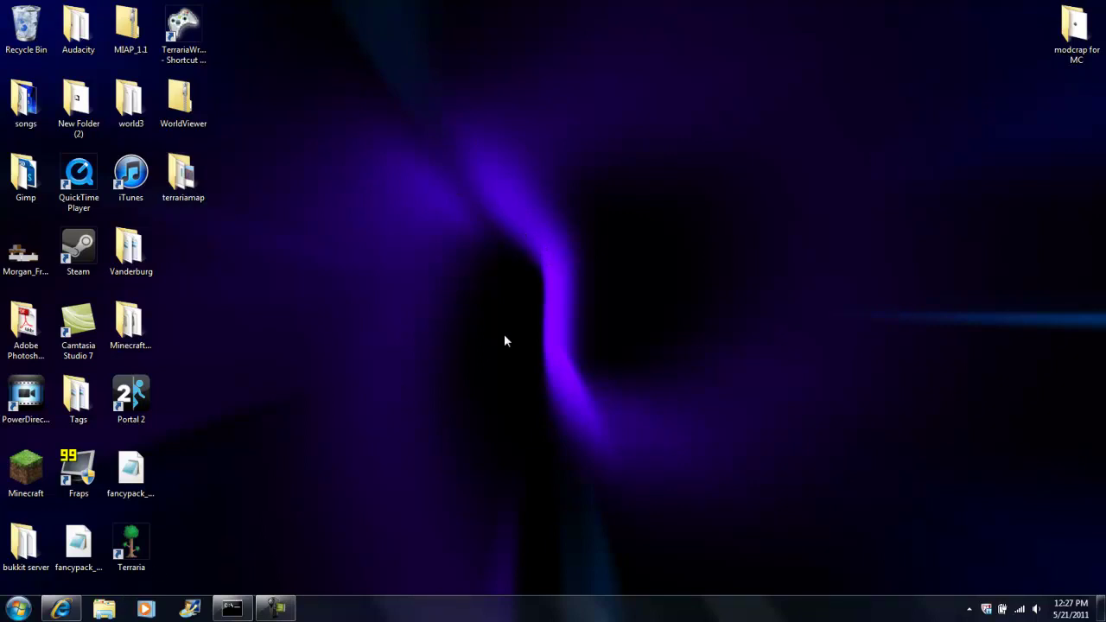
click(60, 608)
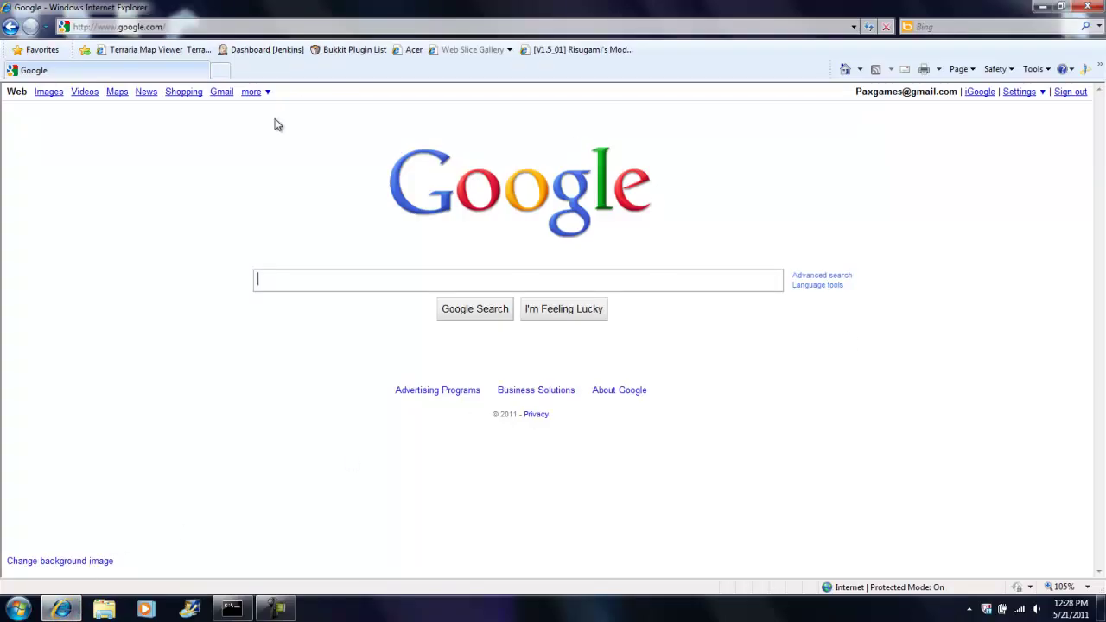
click(171, 52)
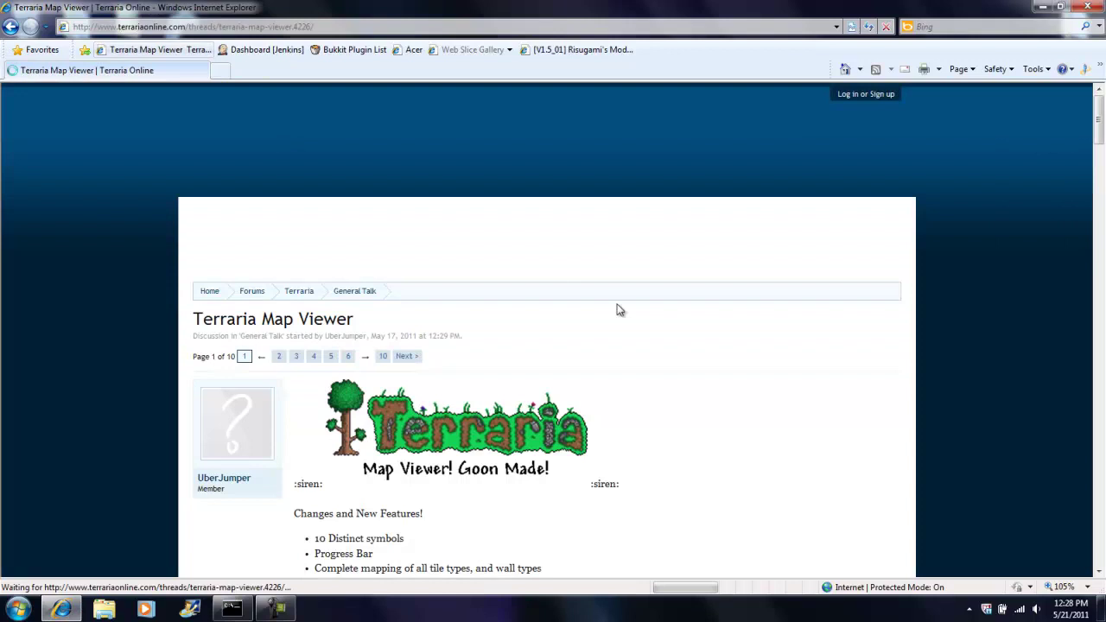
- Open the terrariaworldviewer.codeplex.com project page linked in the thread's first post, minimize the forum window and maximize the project page
scroll(625, 321, down, 2)
scroll(626, 328, down, 5)
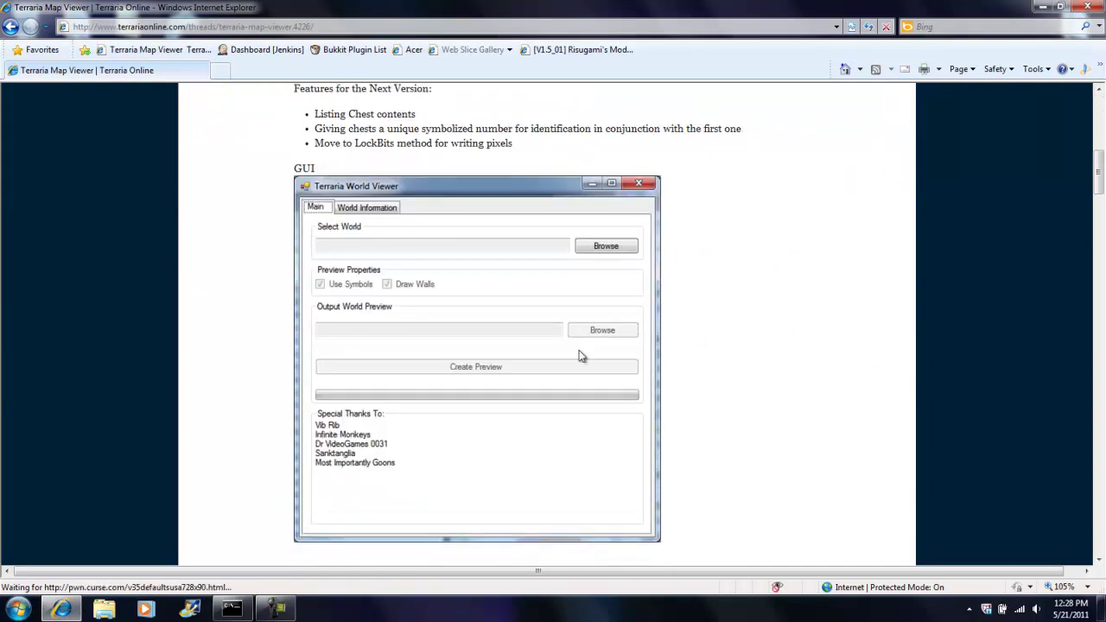
scroll(512, 308, down, 2)
scroll(536, 315, up, 1)
scroll(535, 315, down, 7)
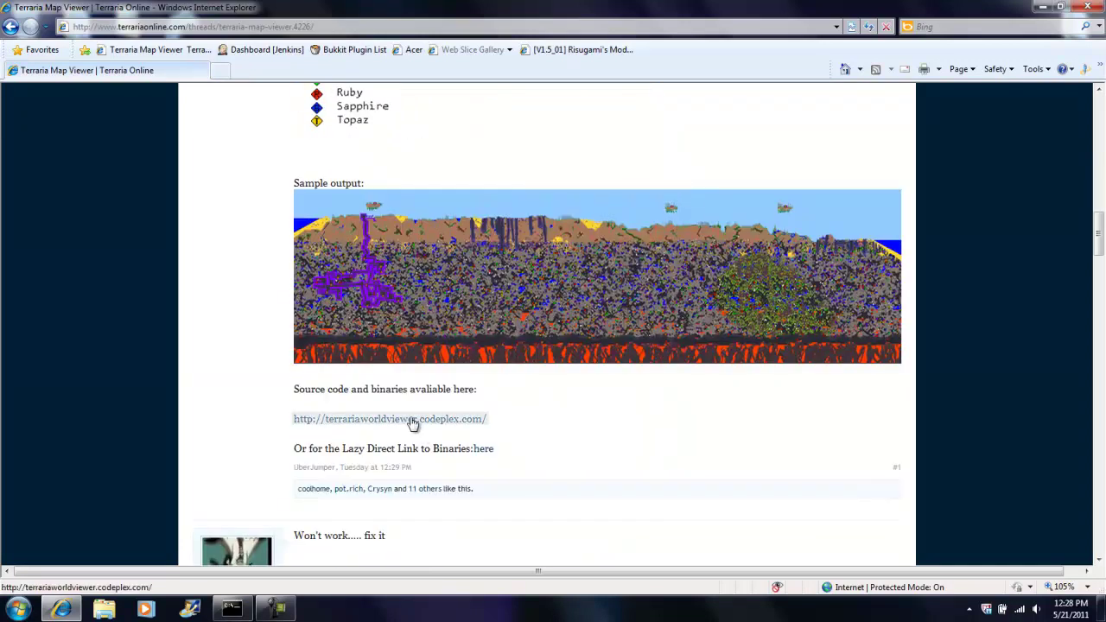
click(413, 420)
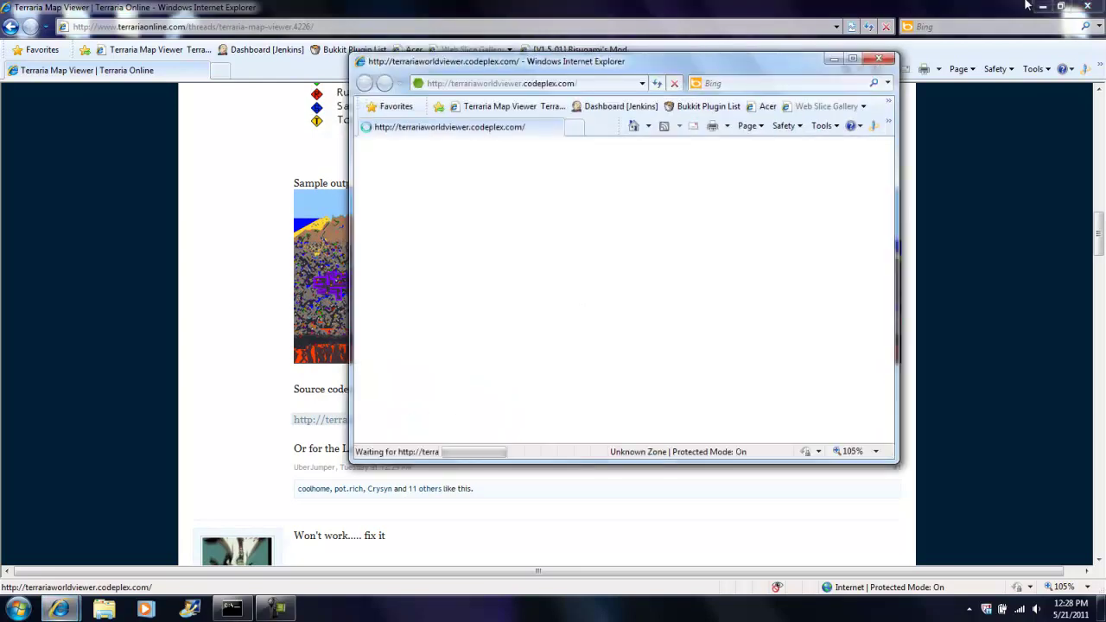
click(1045, 7)
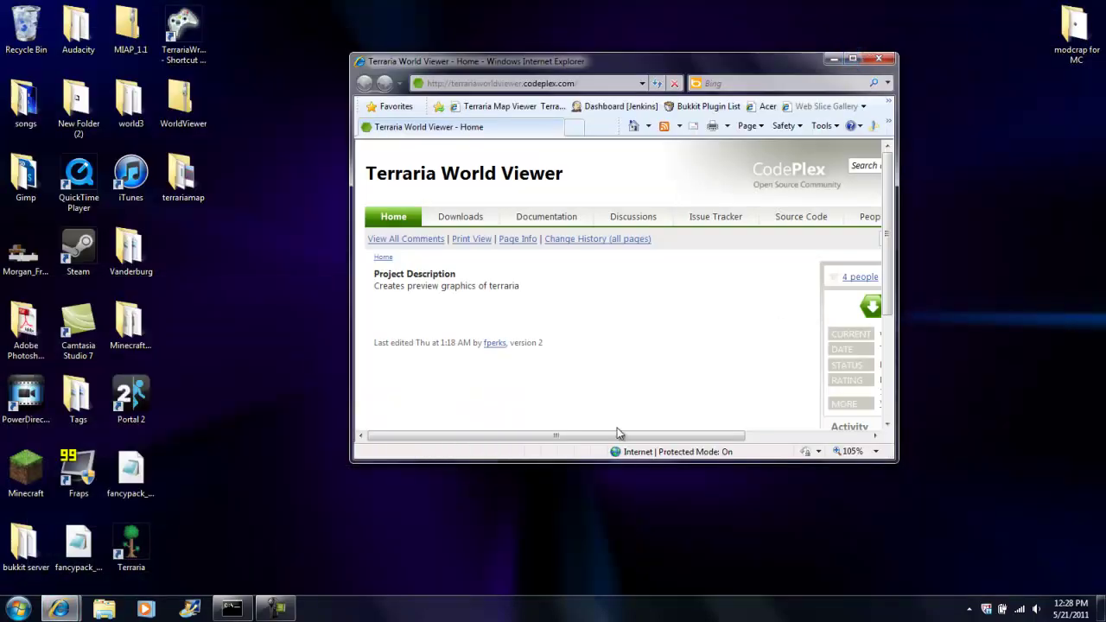
click(853, 58)
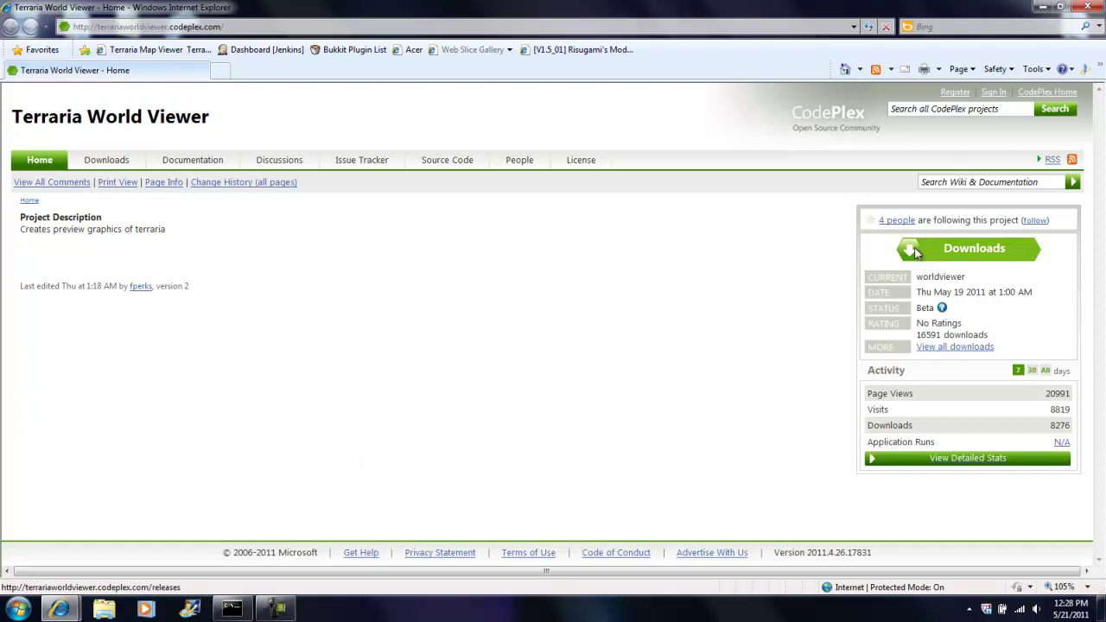
- Download the latest worldviewer release, agreeing to the license, save WorldViewer.zip to the desktop over the existing copy, and minimize the browser
click(967, 250)
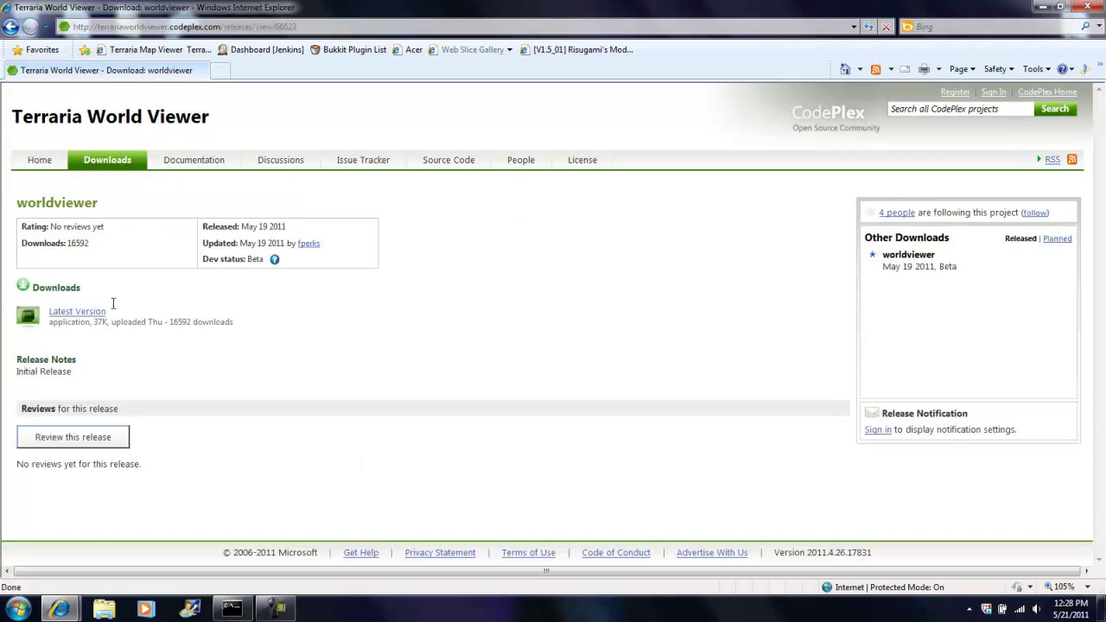
click(96, 311)
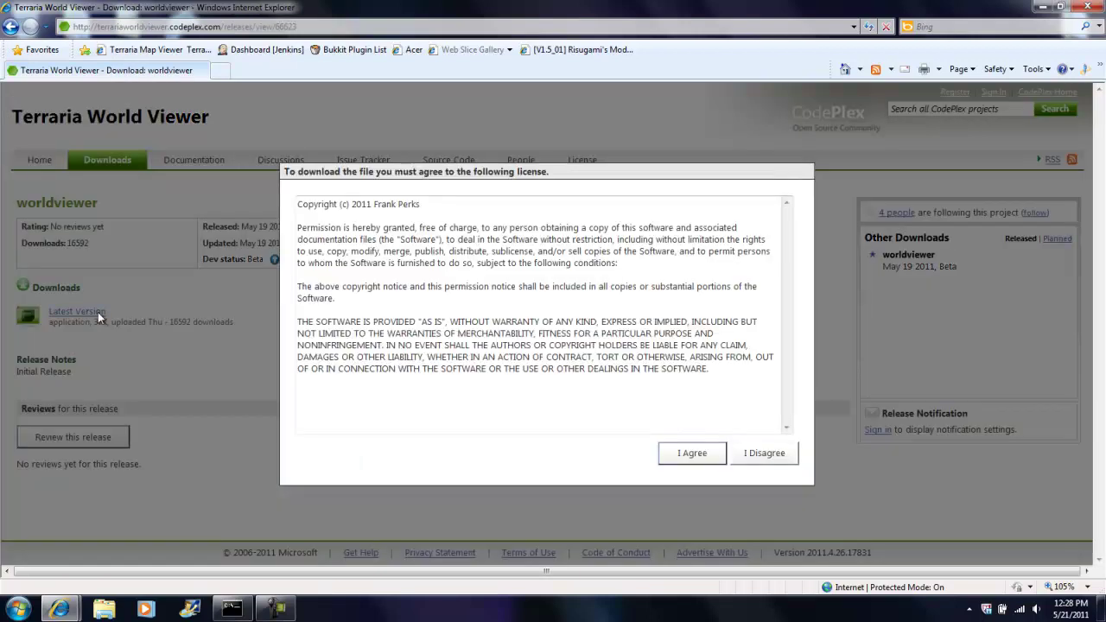
click(707, 456)
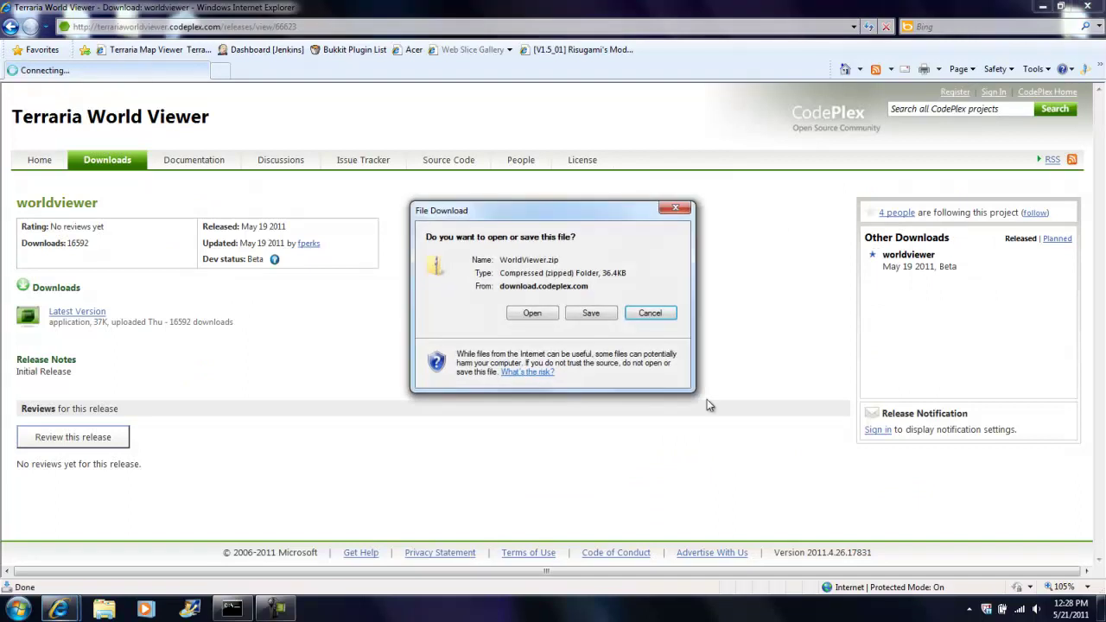
click(594, 318)
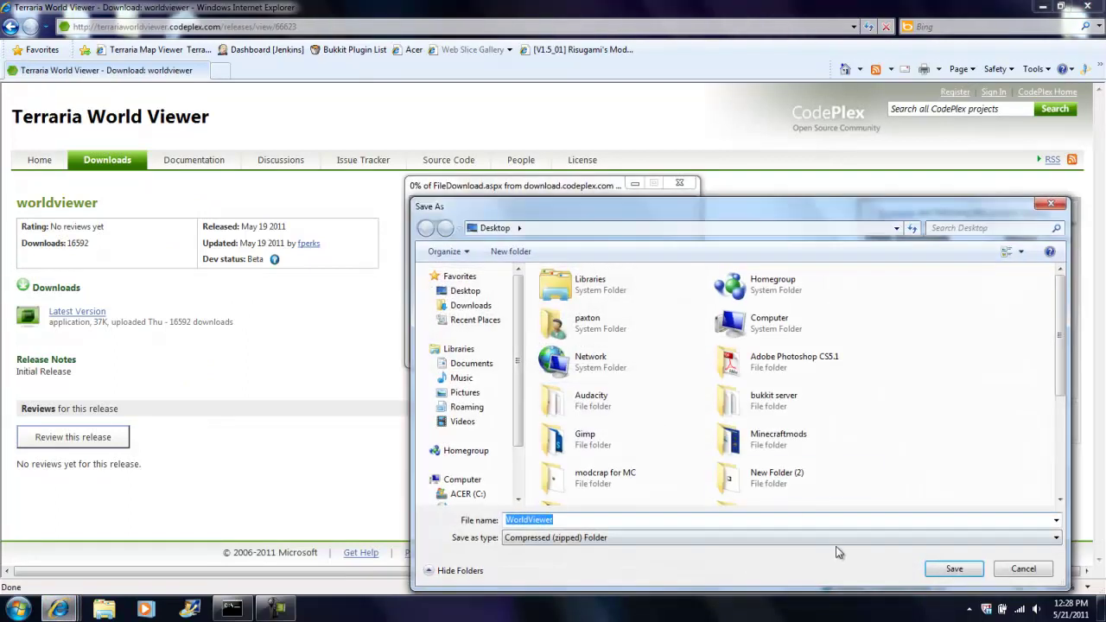
click(953, 568)
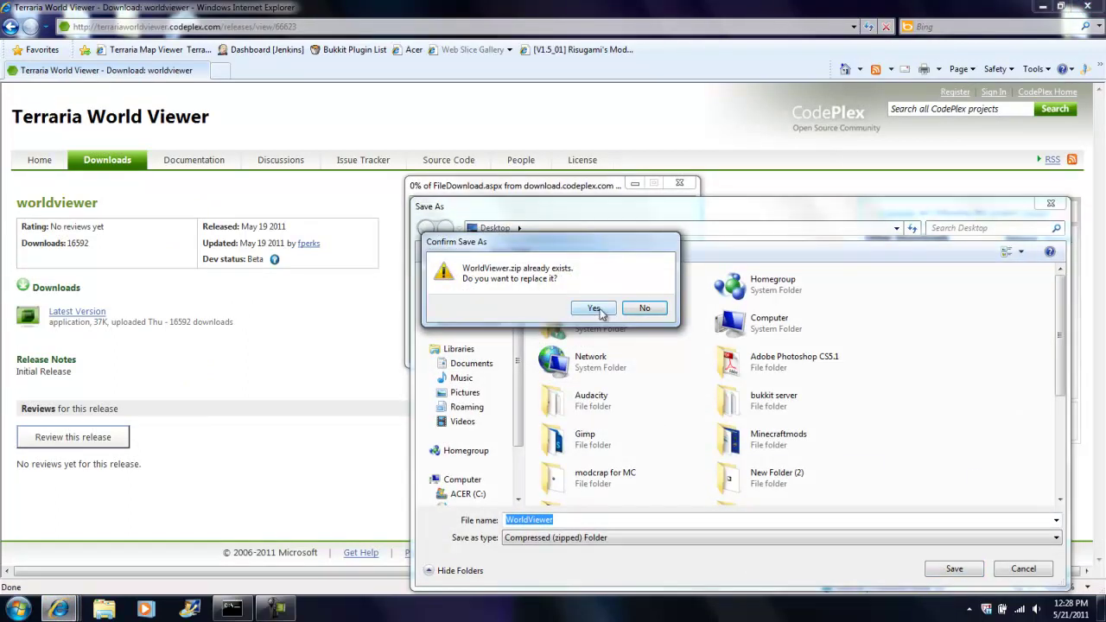
click(643, 308)
click(1042, 7)
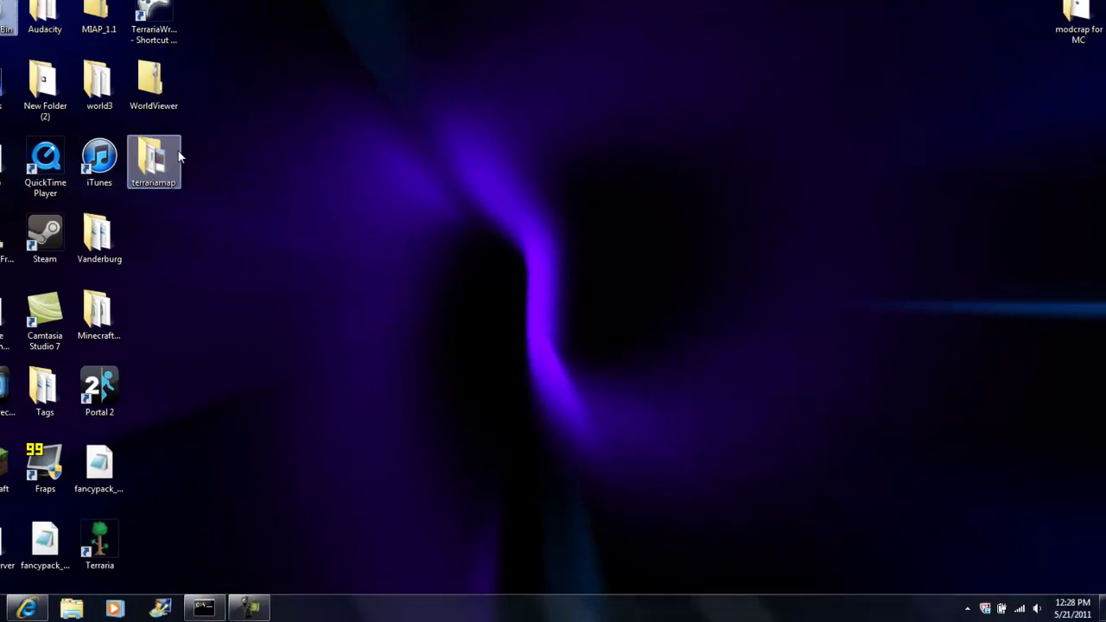
- Delete the existing terrariamap folder from the desktop and create a new empty folder named terrariamap
key(Delete)
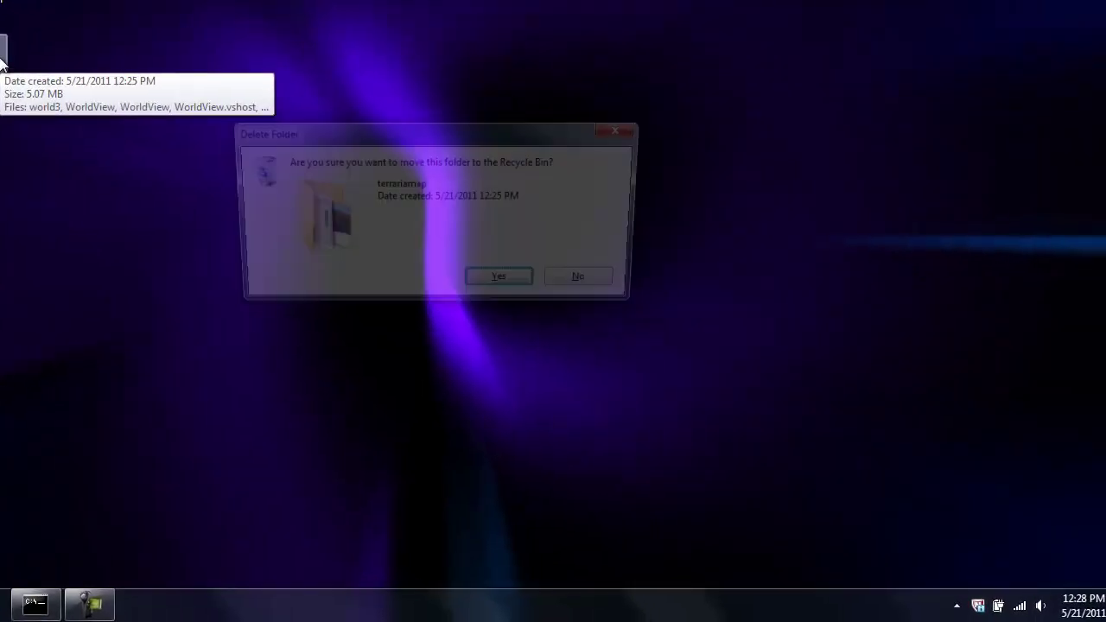
key(Return)
right_click(12, 40)
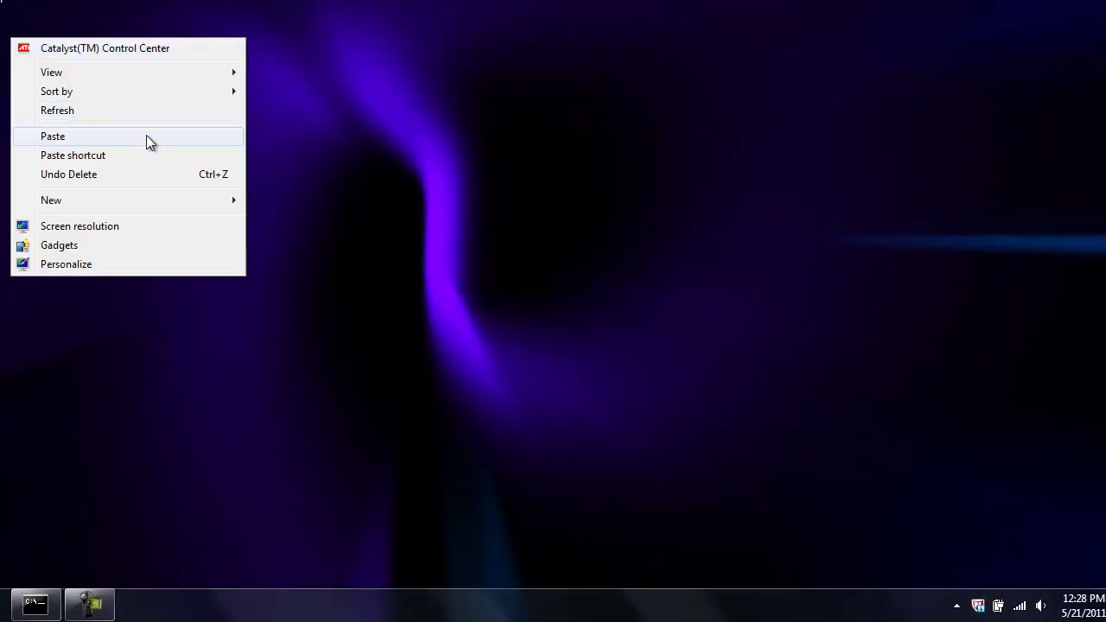
mouse_move(138, 200)
click(398, 195)
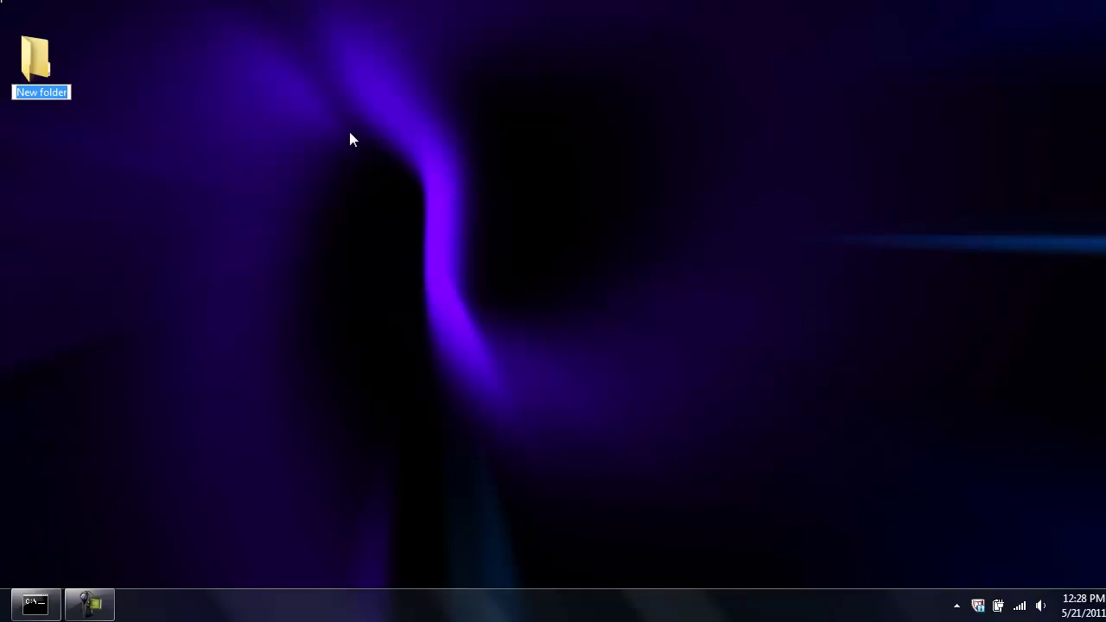
text(terrar)
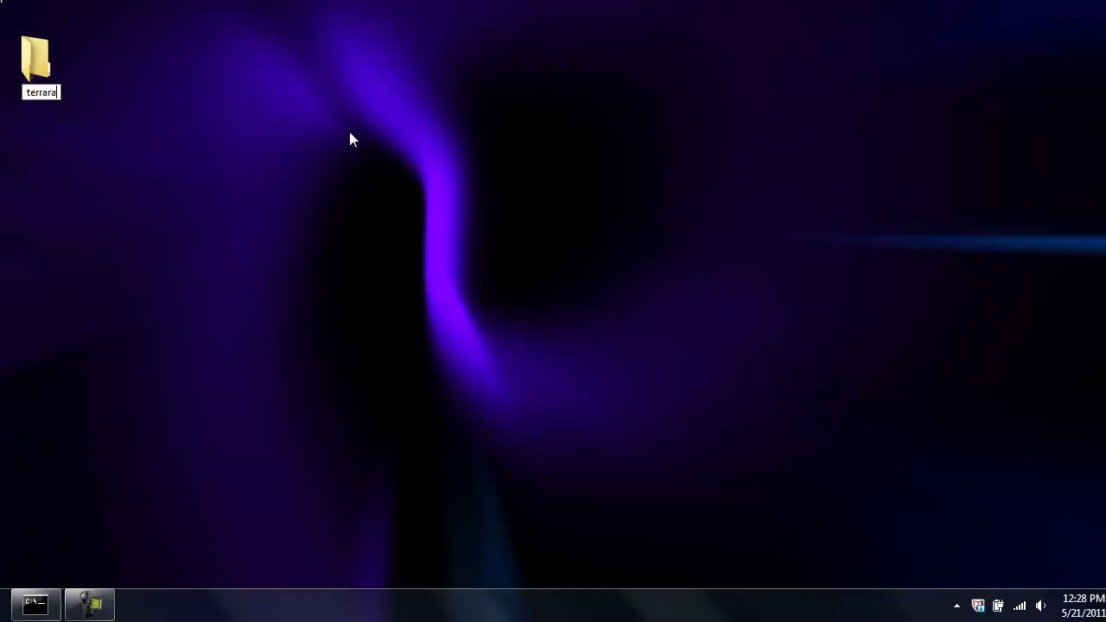
text(iamap)
key(Return)
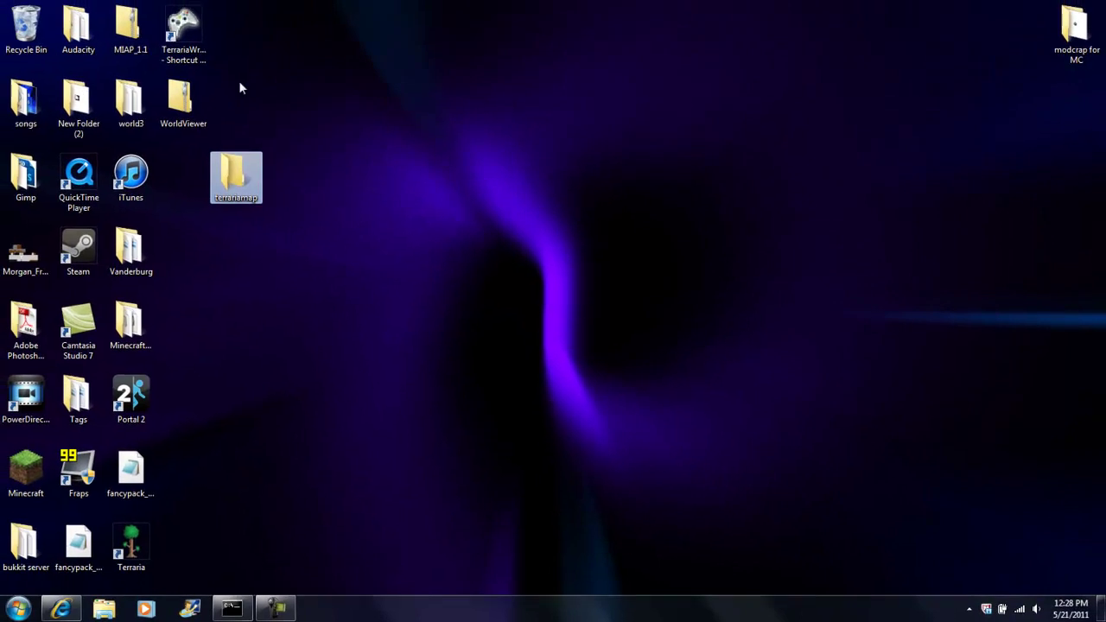
- Extract the contents of the WorldViewer zip into the terrariamap folder and close the zip window
double_click(183, 100)
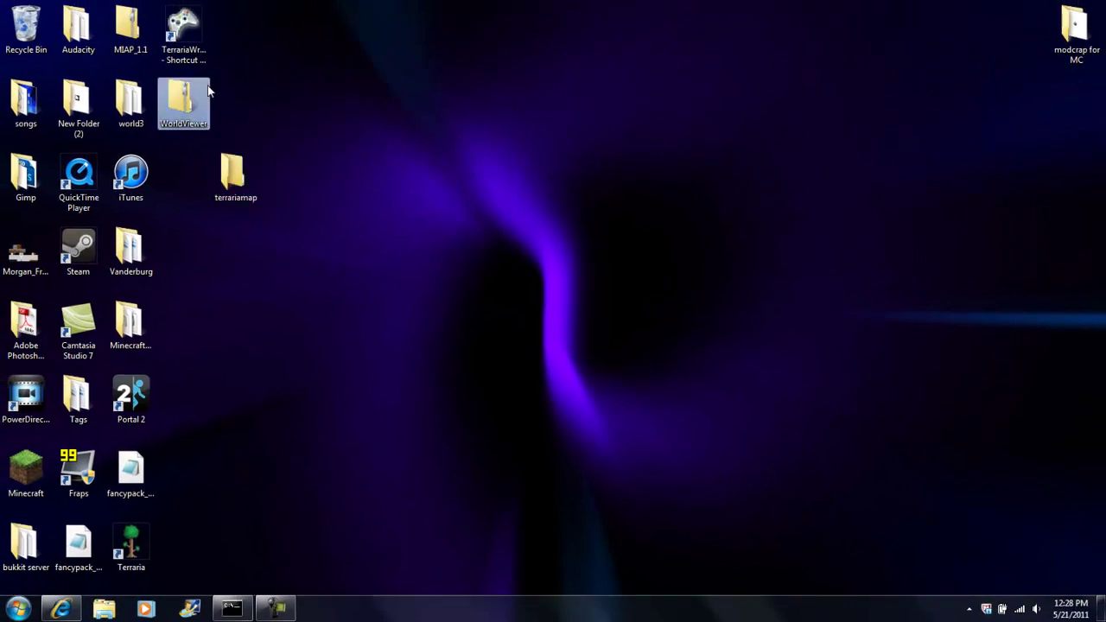
drag(454, 62, 518, 98)
drag(585, 285, 192, 173)
click(959, 86)
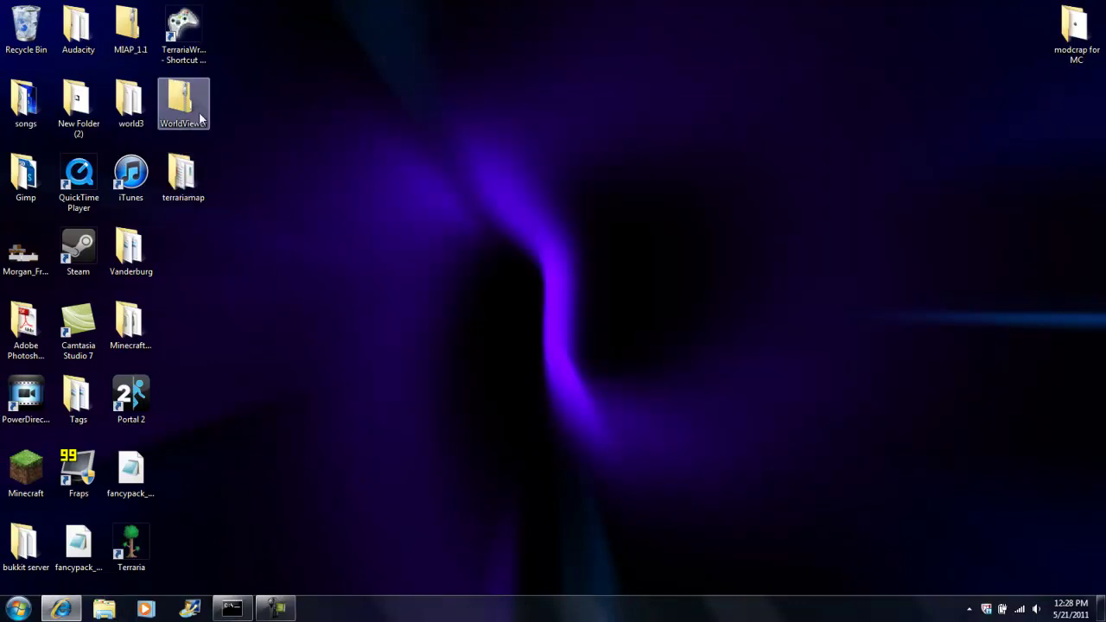
- Delete the WorldViewer zip file from the desktop
click(190, 115)
key(Delete)
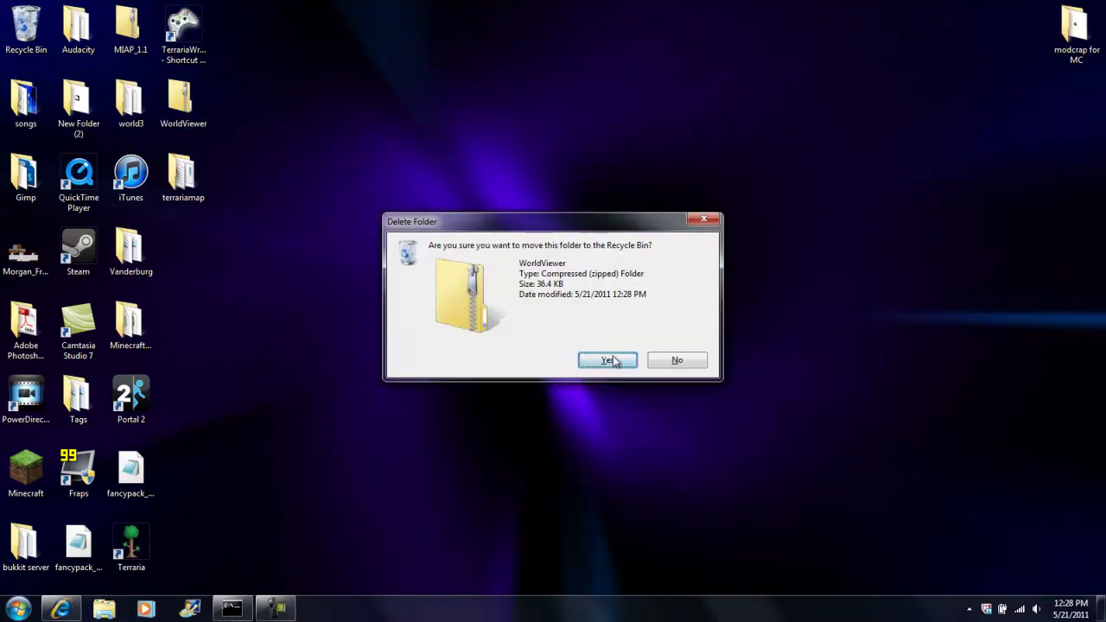
click(603, 355)
- Launch the WorldView application from the terrariamap folder, move its window clear and close the folder window
double_click(182, 173)
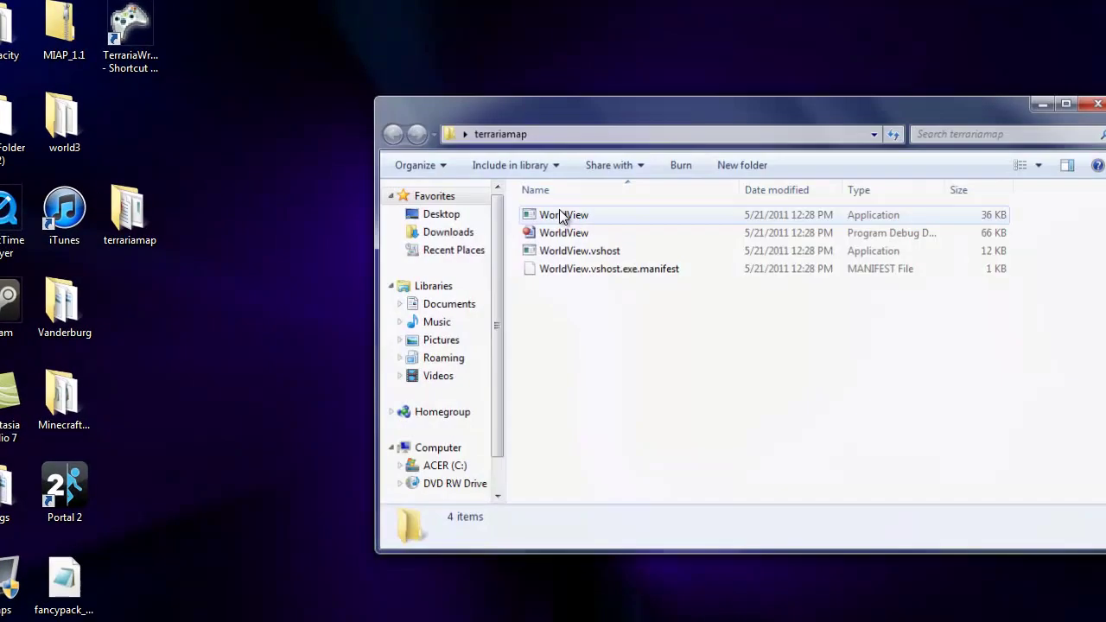
drag(605, 121, 475, 101)
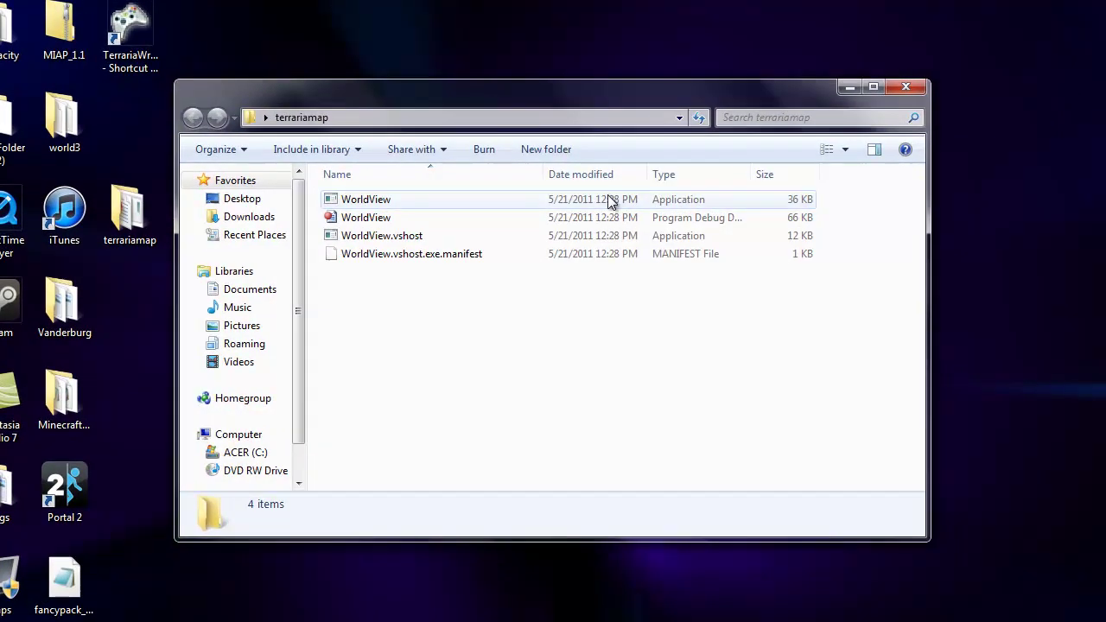
double_click(709, 201)
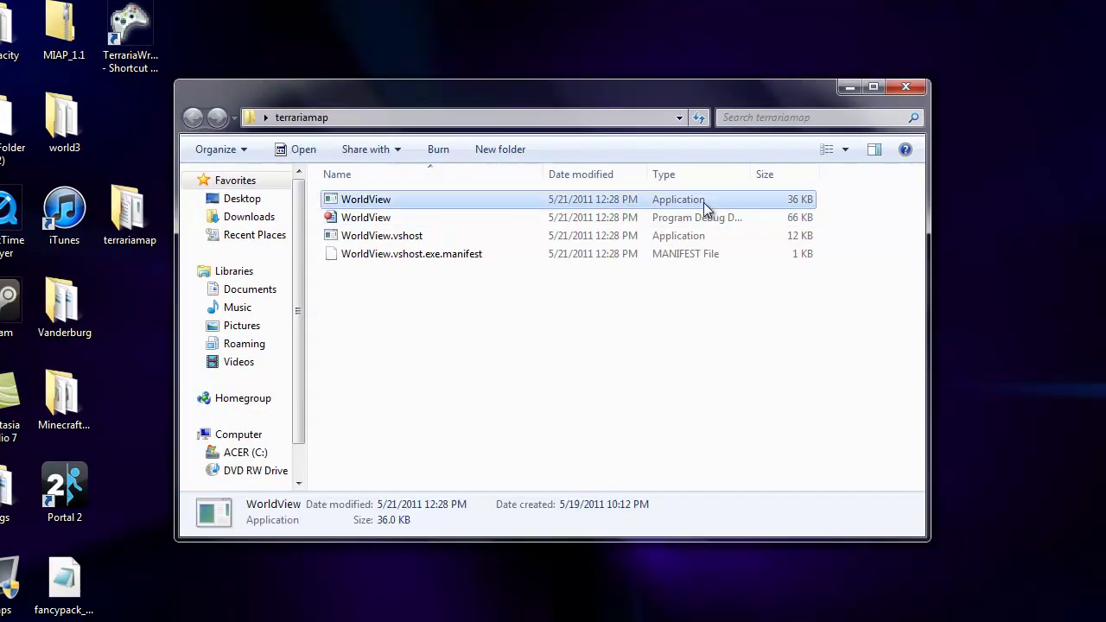
click(644, 388)
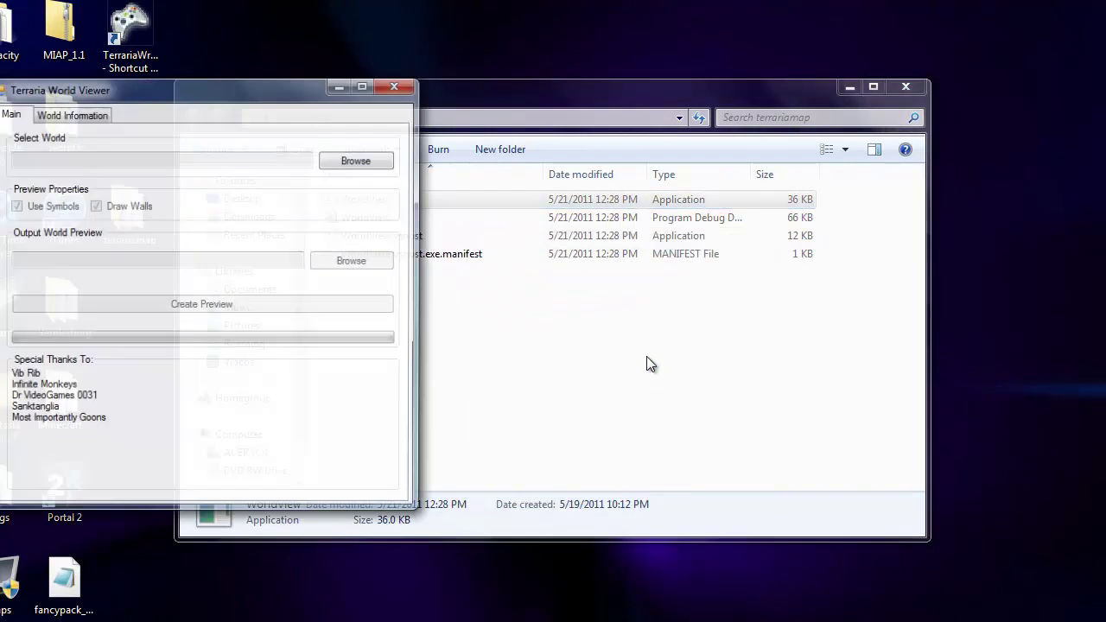
drag(170, 89, 609, 113)
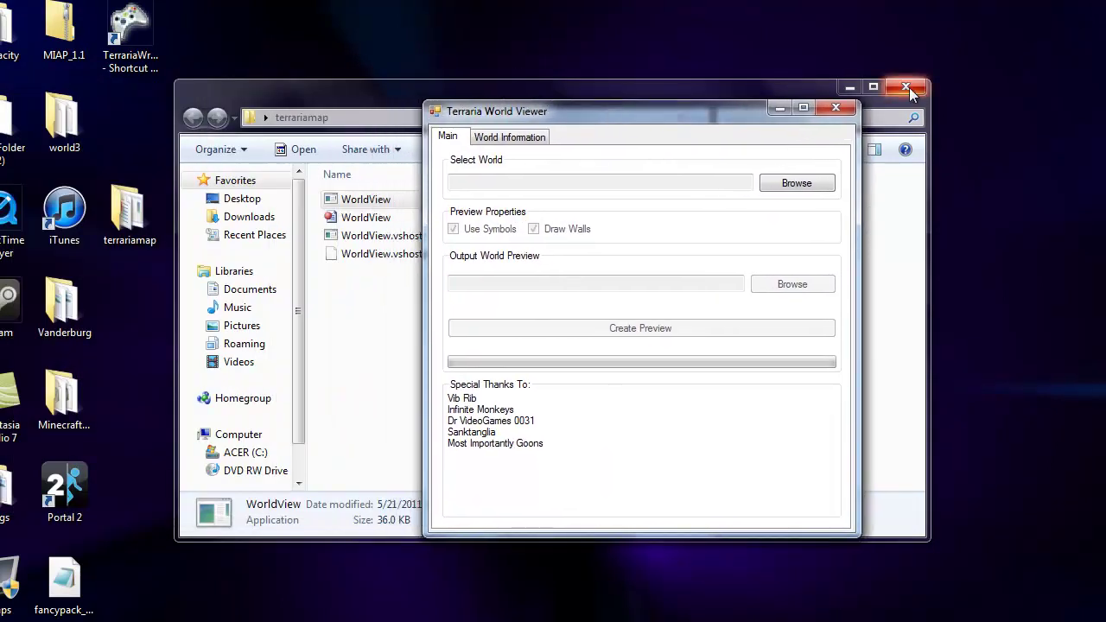
click(905, 86)
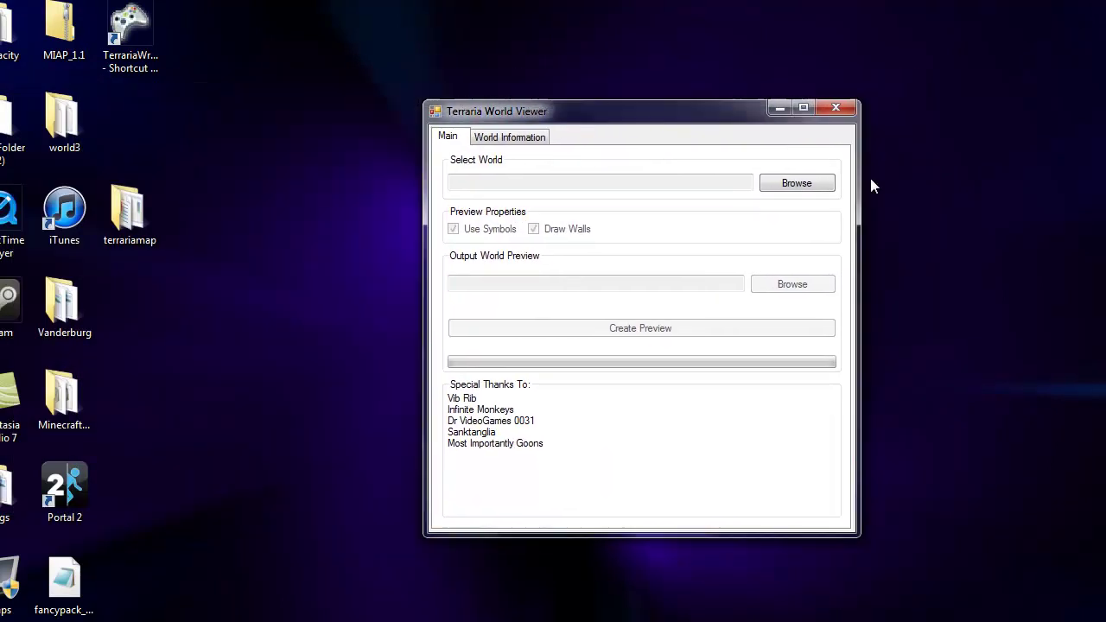
- Select world3.wld from Documents\My Games\Terraria\Worlds as the world to preview
click(793, 183)
drag(621, 141, 474, 143)
click(350, 343)
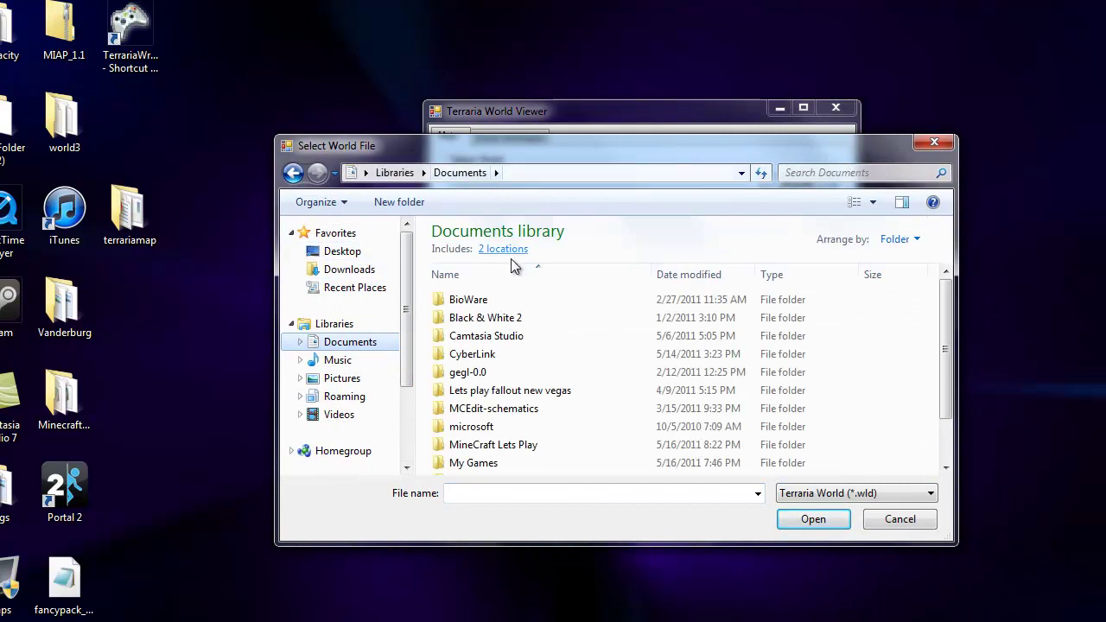
double_click(519, 462)
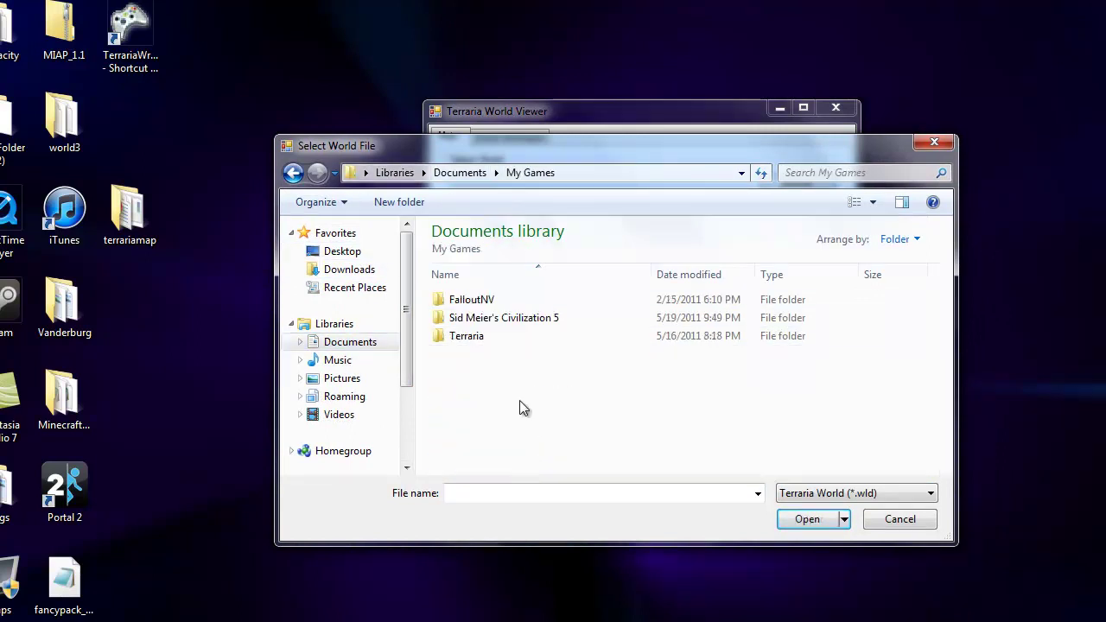
double_click(524, 337)
double_click(516, 317)
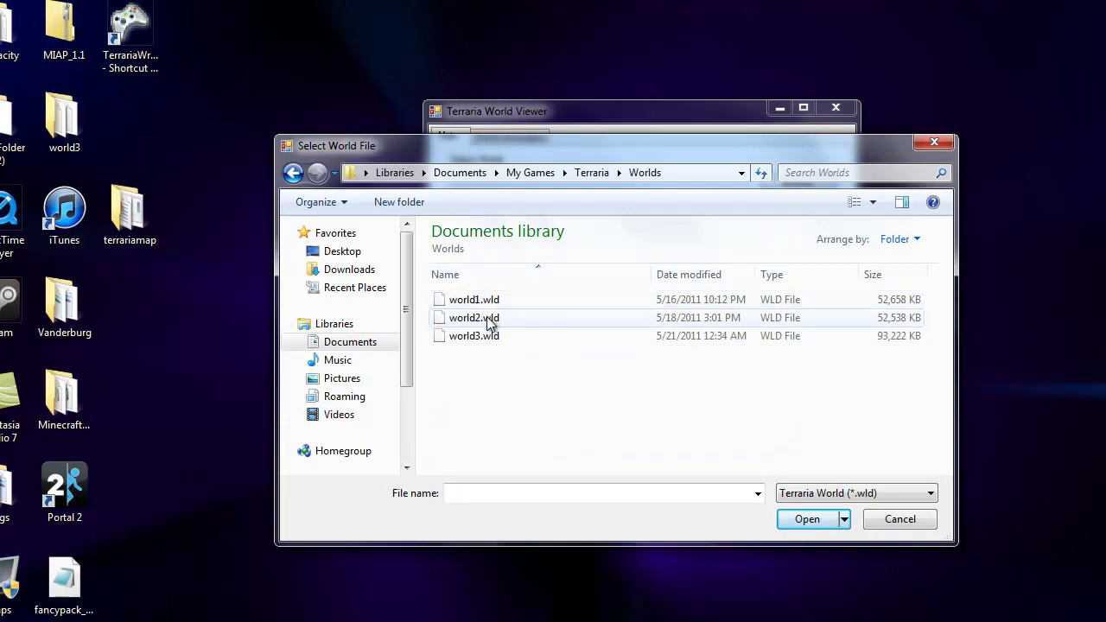
double_click(496, 339)
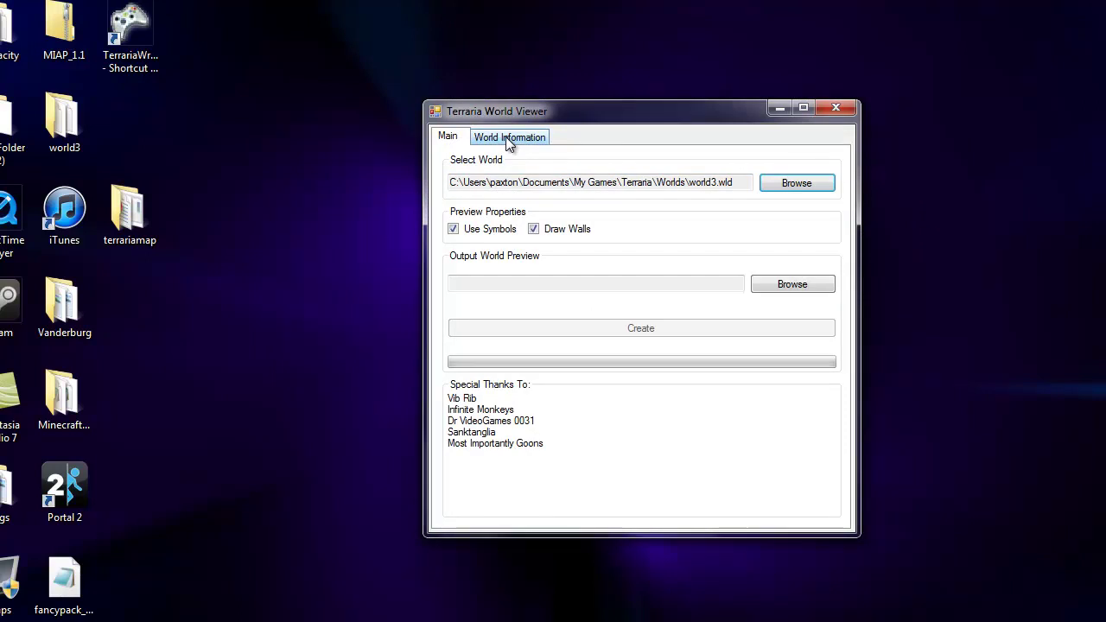
- Review the loaded world's information, including its name and the invasion, meteor and world properties
click(508, 144)
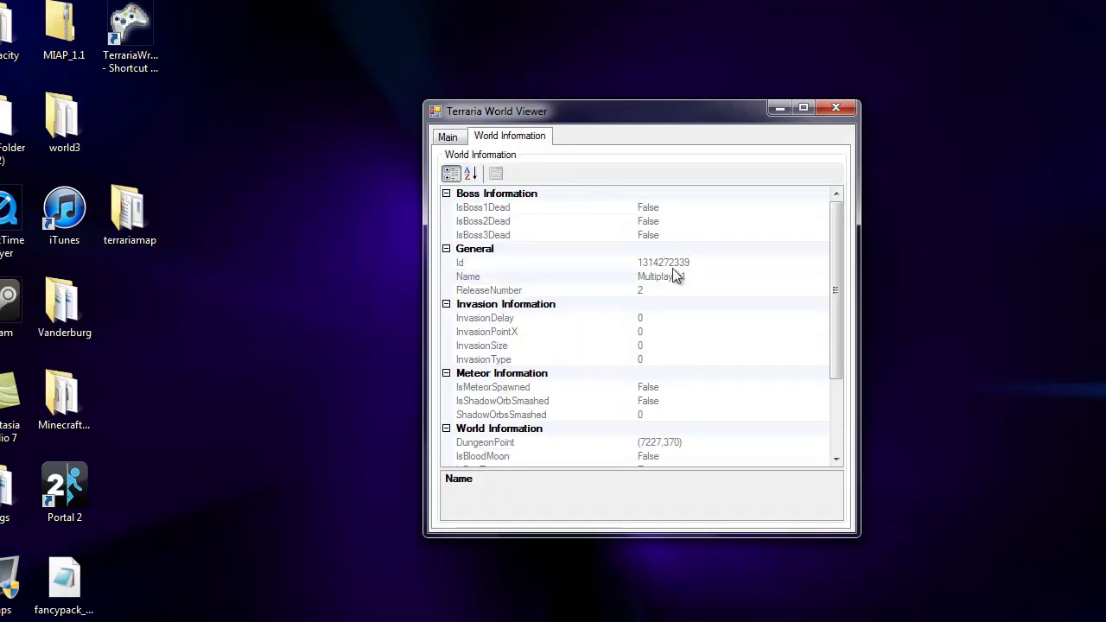
click(647, 278)
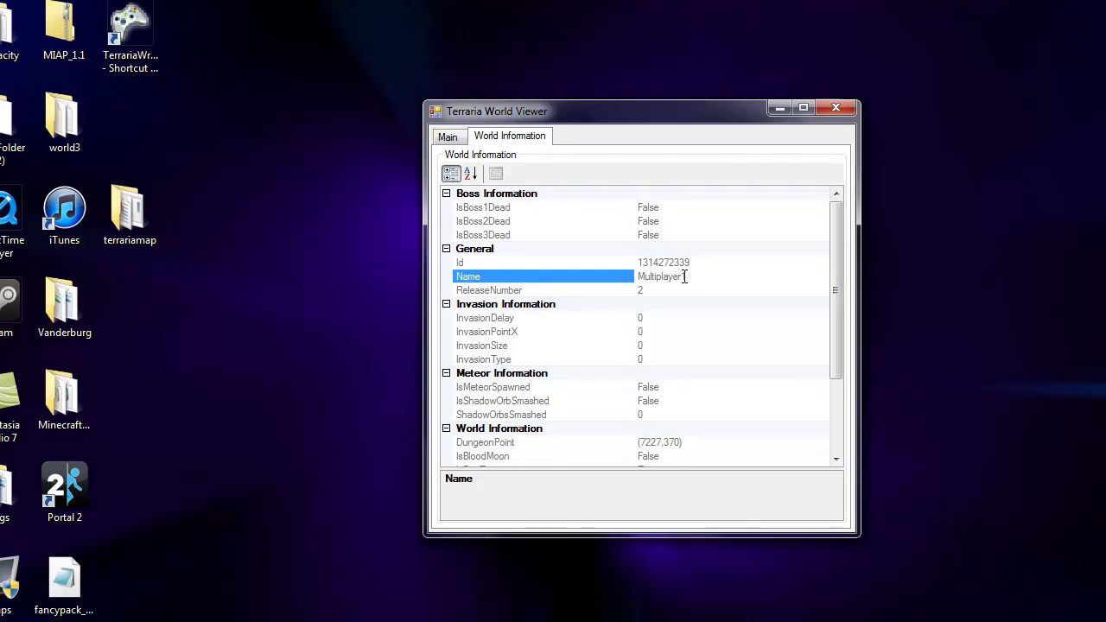
scroll(716, 306, down, 3)
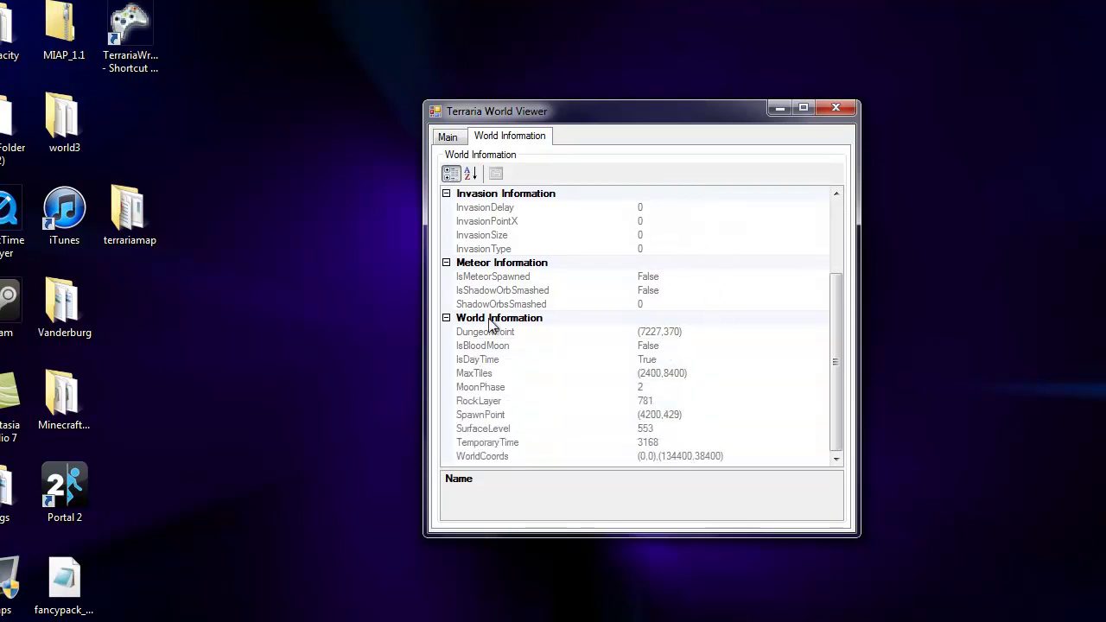
- Set the world preview output to a PNG named world3 in the desktop's terrariamap folder and create the preview
scroll(687, 341, up, 3)
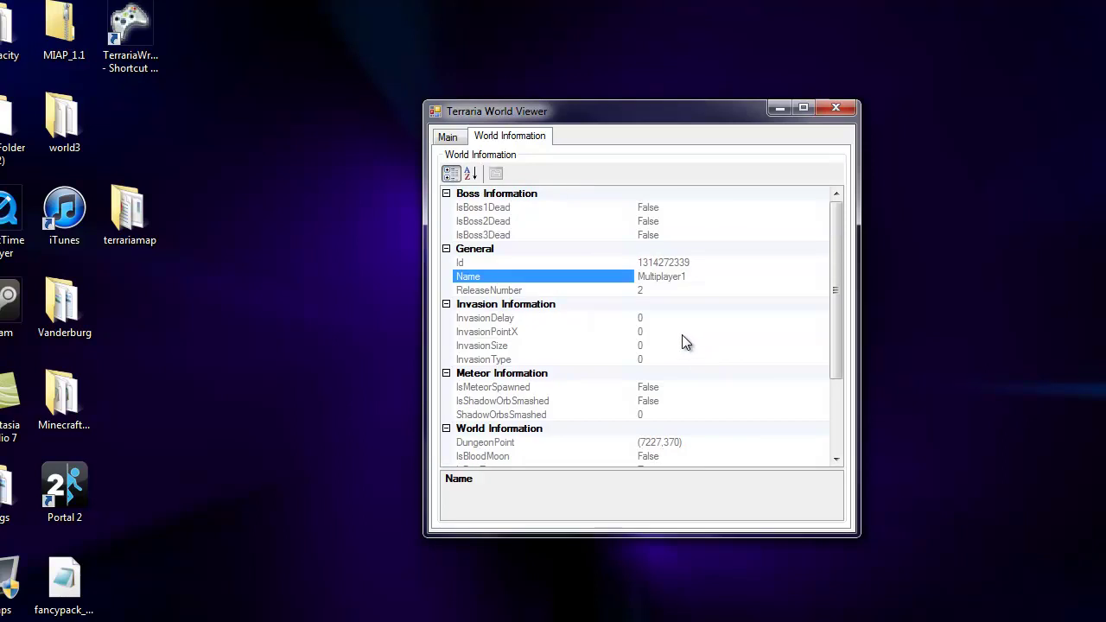
click(448, 137)
drag(576, 121, 456, 110)
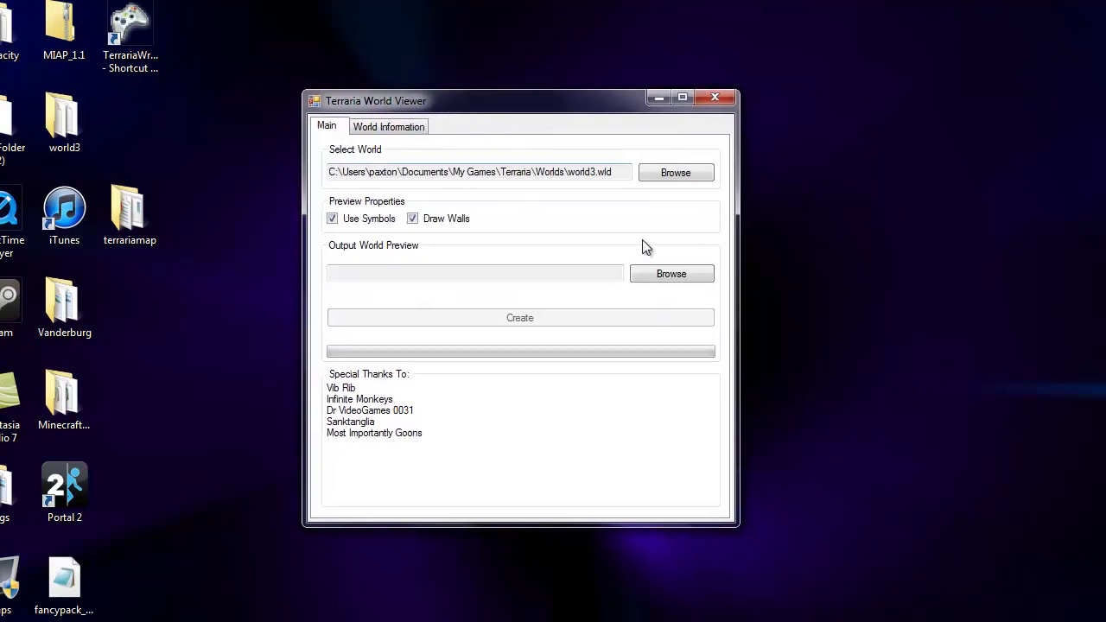
click(671, 274)
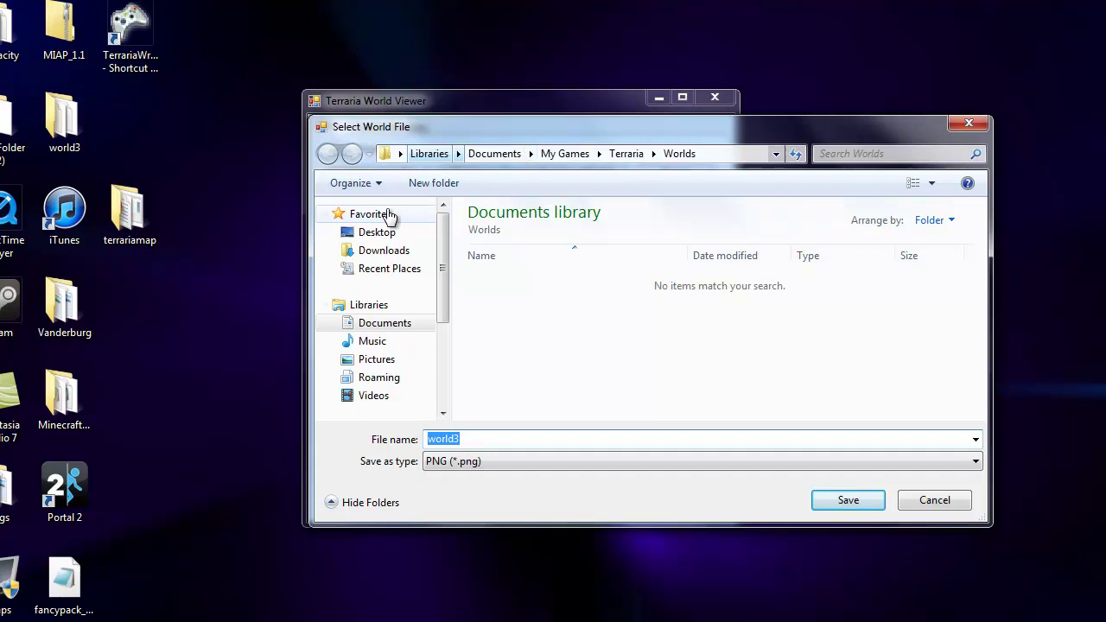
click(373, 234)
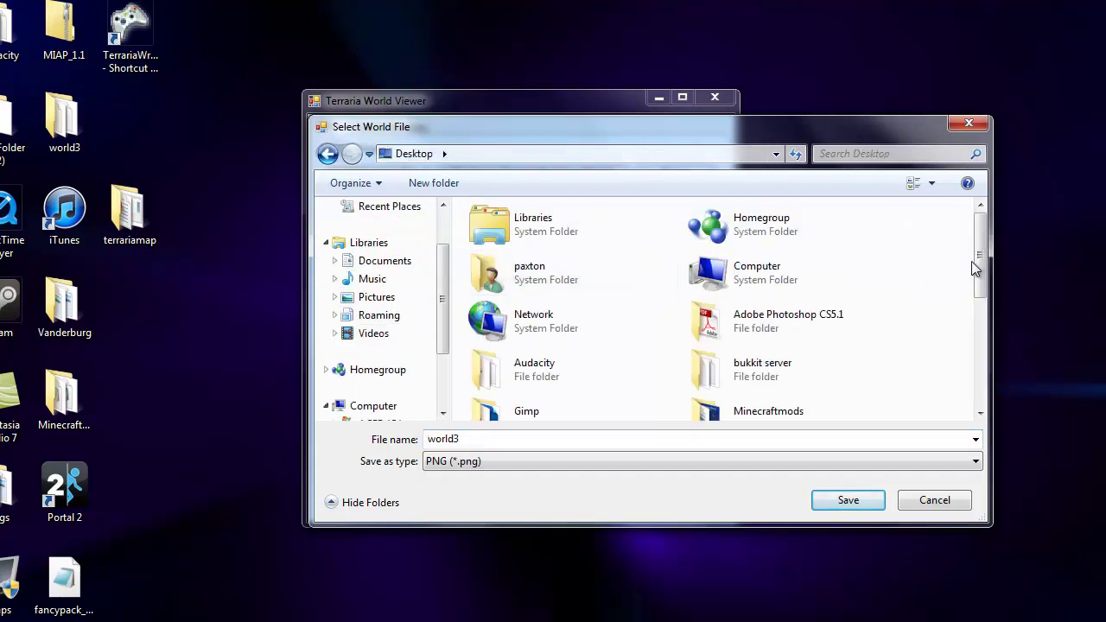
drag(971, 260, 994, 394)
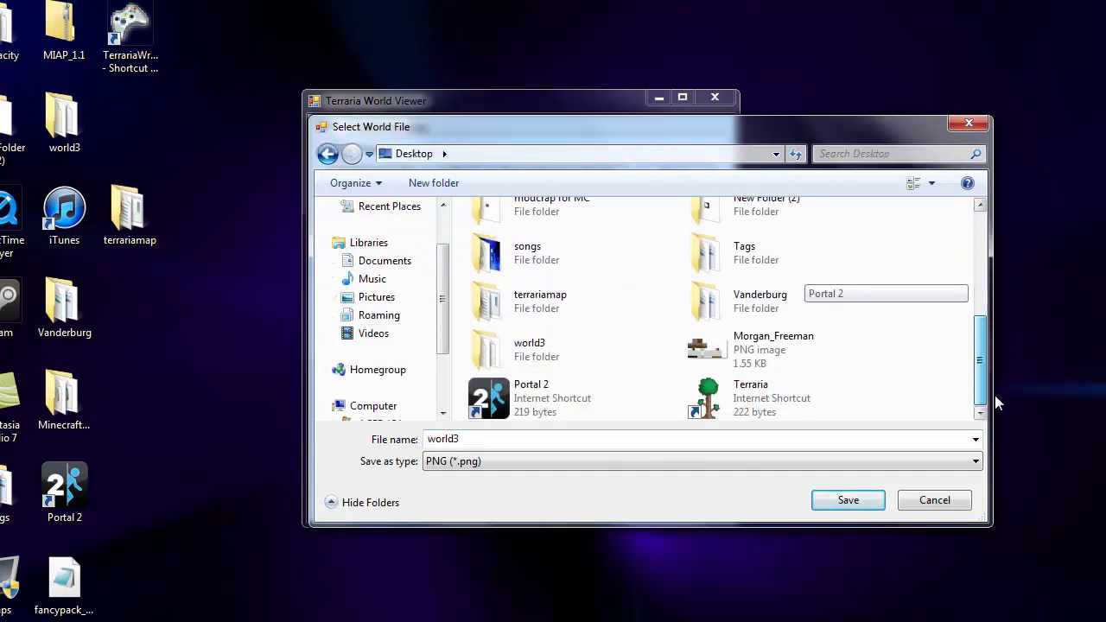
double_click(541, 299)
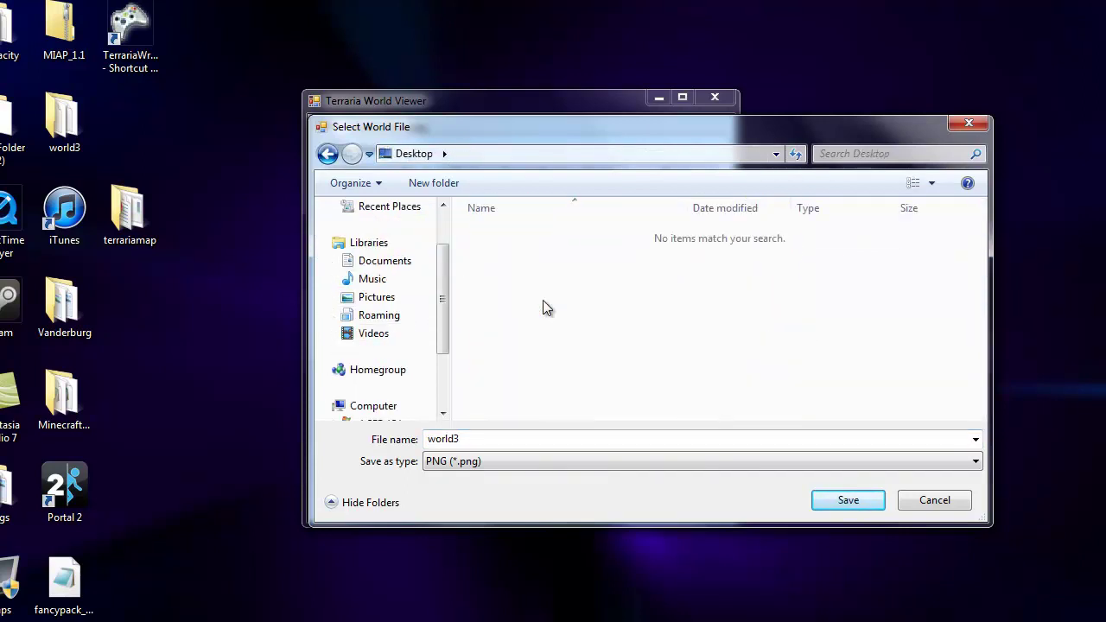
click(847, 501)
click(623, 316)
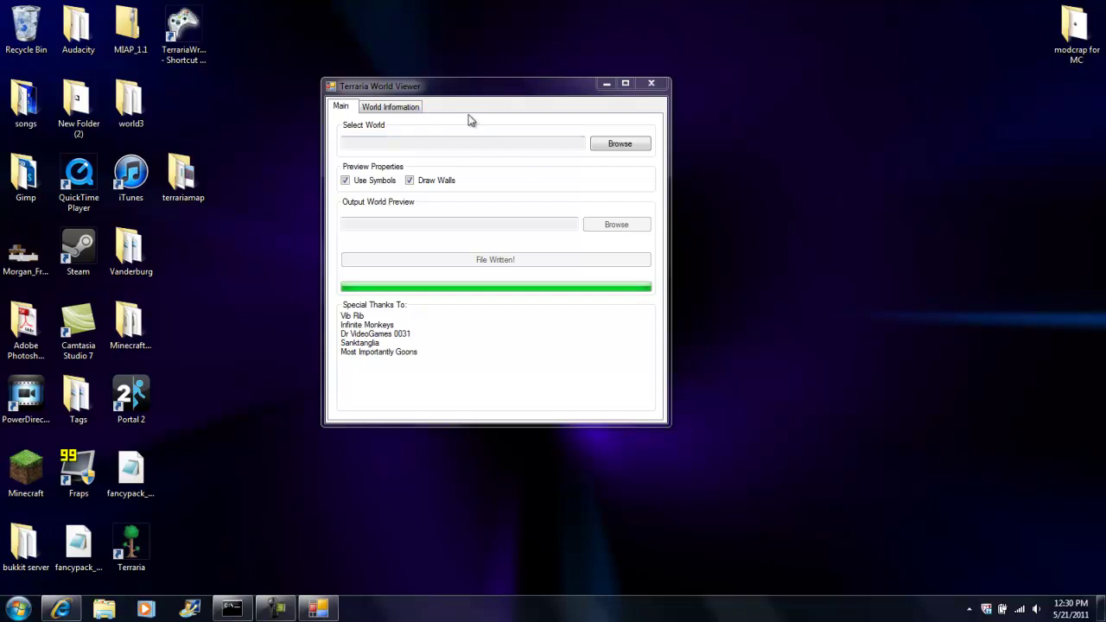
- Open the world3 image from the desktop's terrariamap folder and examine the surface house and spawn marker up close
double_click(182, 177)
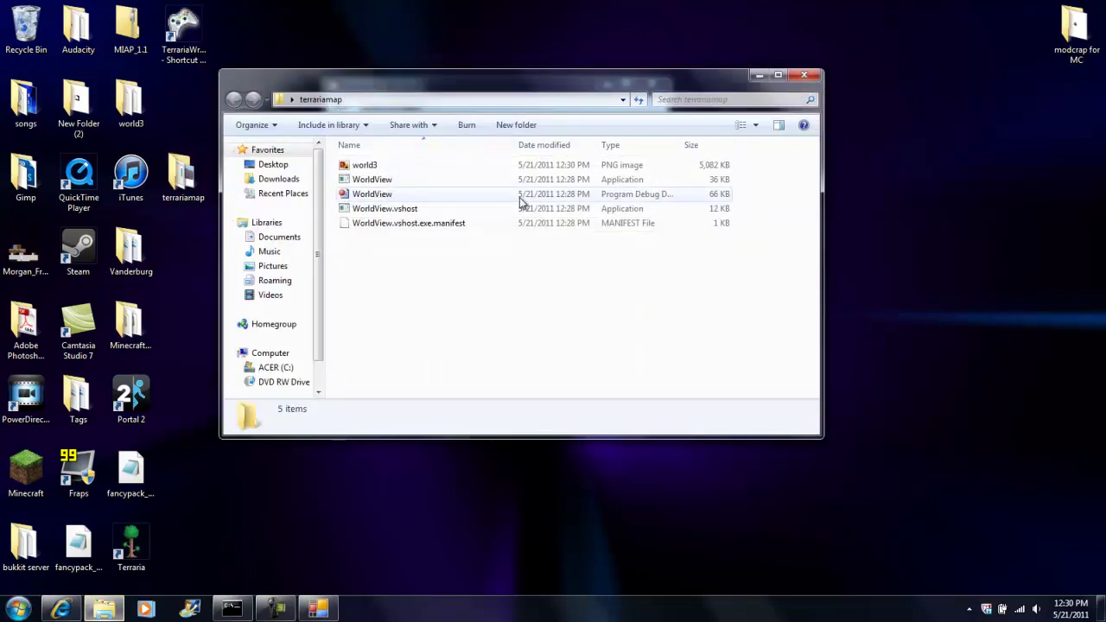
double_click(466, 165)
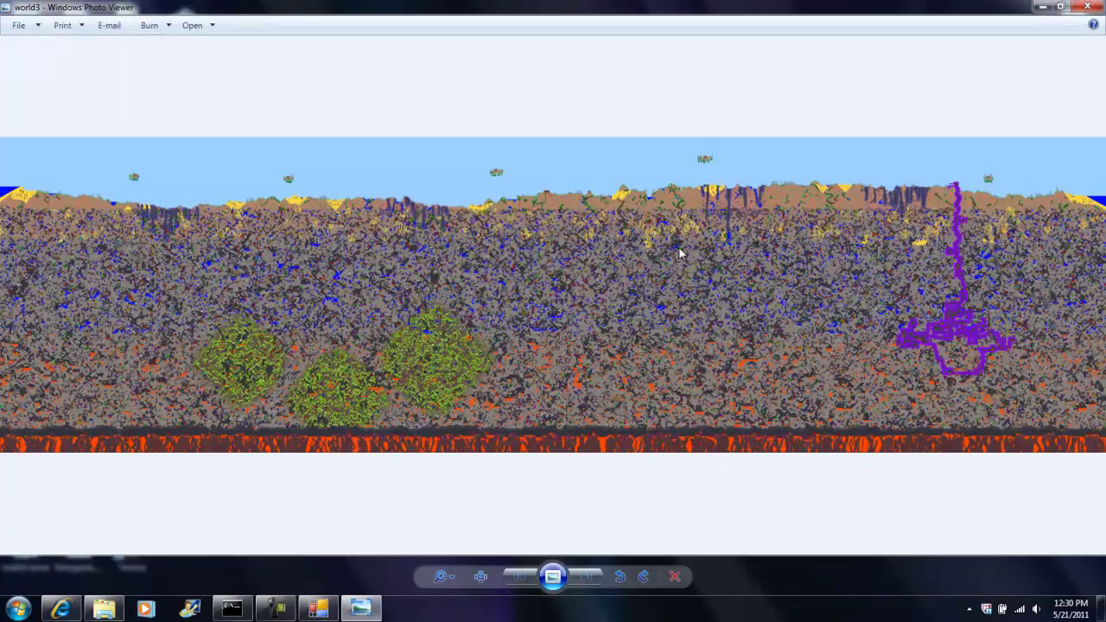
scroll(678, 247, up, 5)
scroll(309, 141, up, 5)
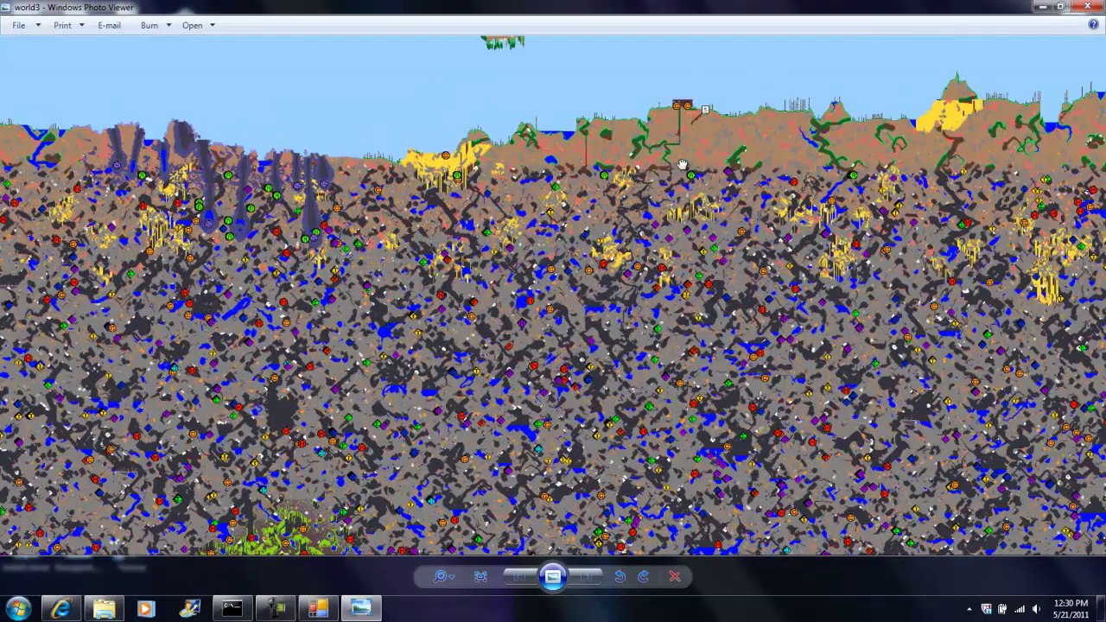
scroll(546, 245, down, 2)
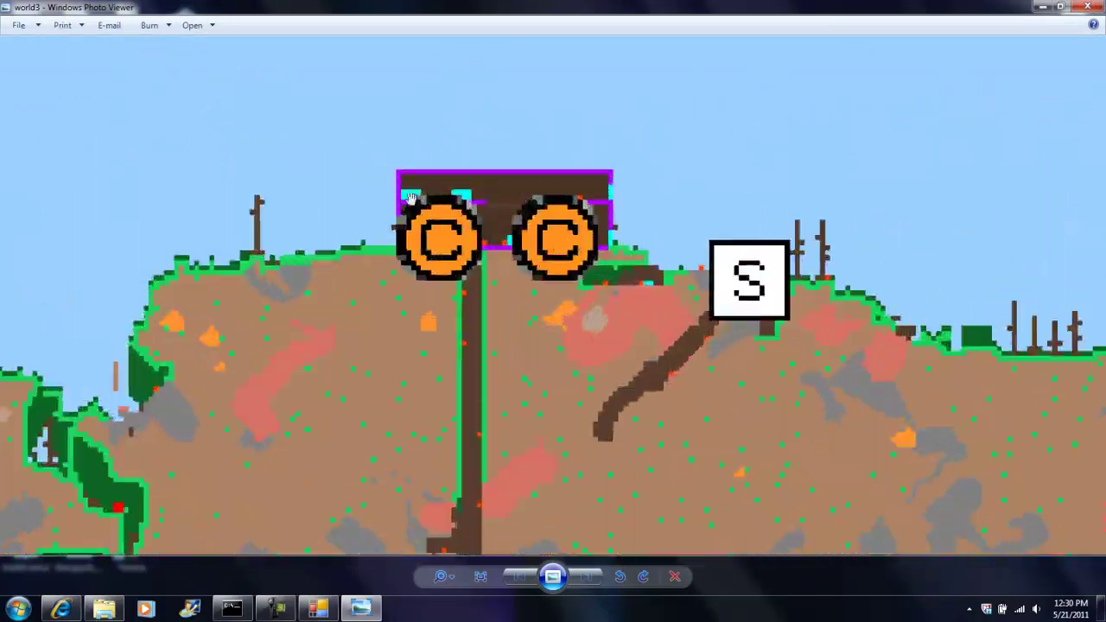
drag(561, 320, 594, 176)
scroll(594, 175, down, 4)
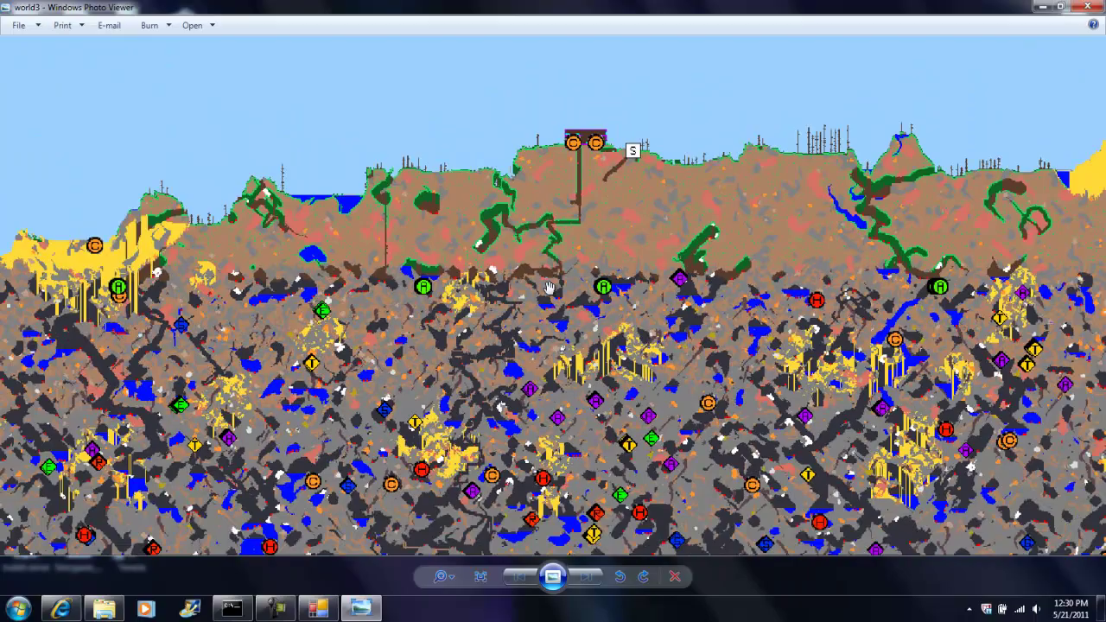
scroll(571, 162, up, 3)
scroll(542, 353, down, 5)
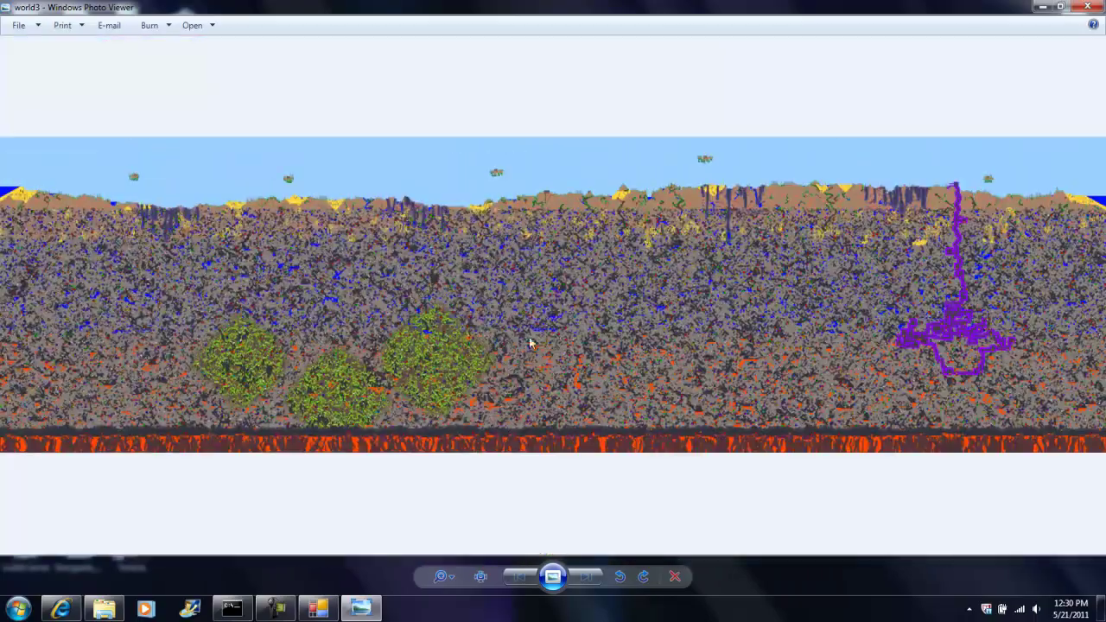
- Examine the map's underground, from the lava layer at the base to the green jungle areas
scroll(696, 415, up, 5)
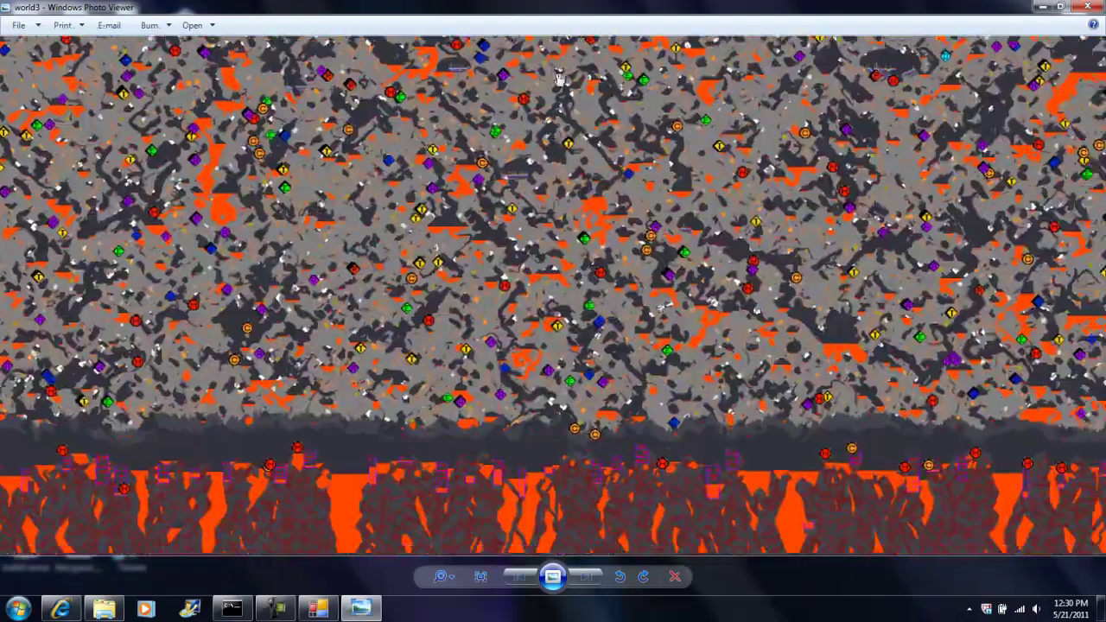
scroll(560, 80, down, 1)
scroll(578, 366, up, 2)
scroll(241, 274, down, 3)
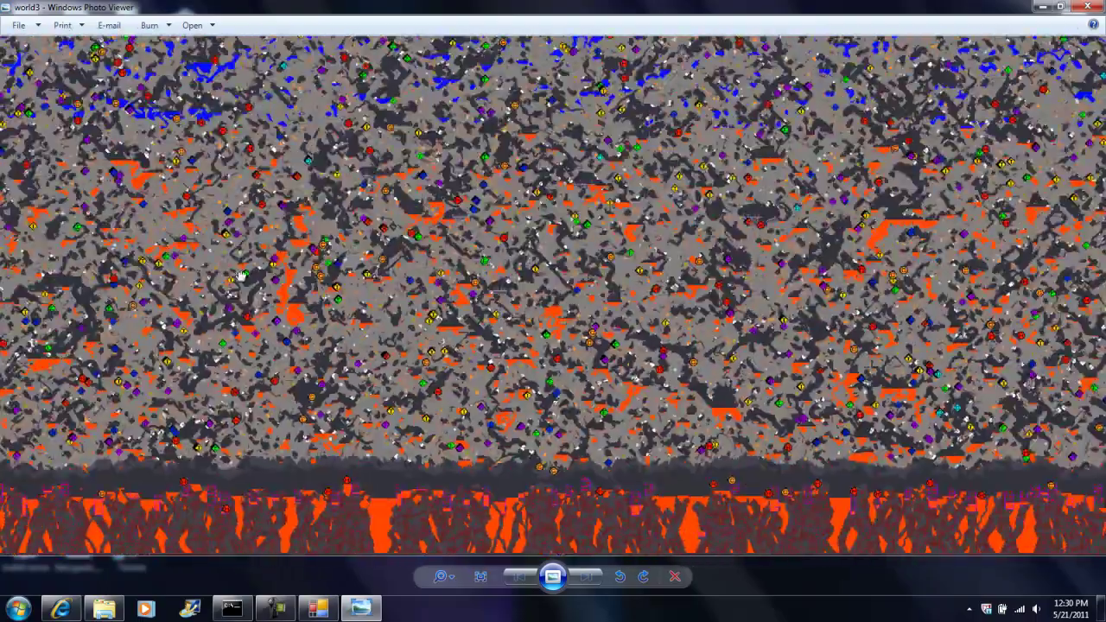
drag(242, 275, 709, 368)
scroll(294, 295, down, 1)
scroll(311, 399, up, 2)
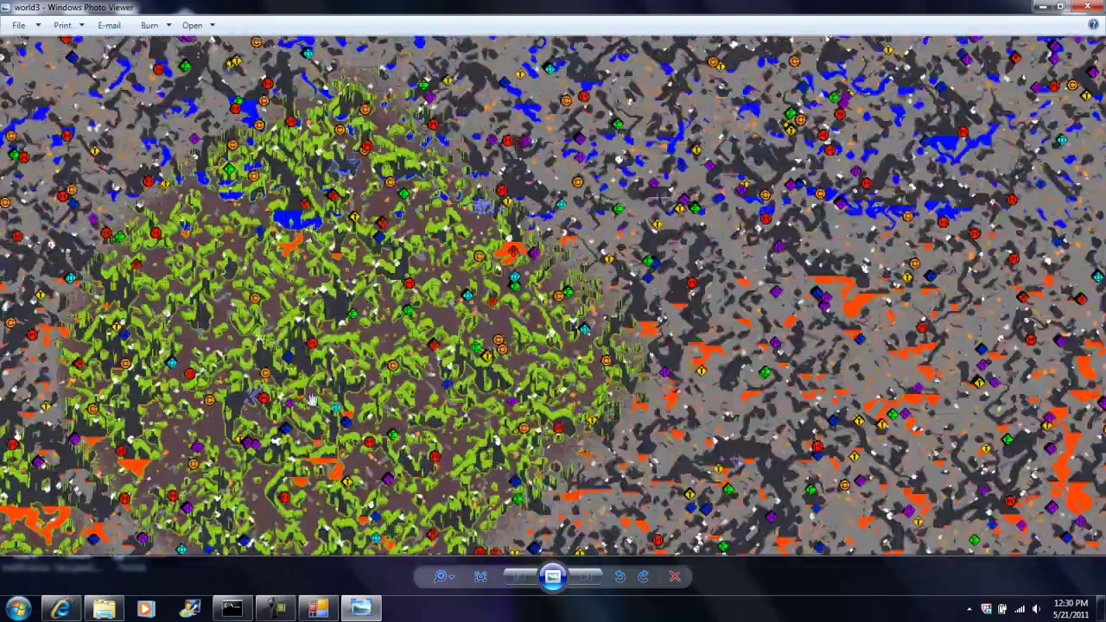
scroll(337, 259, down, 1)
scroll(456, 237, down, 3)
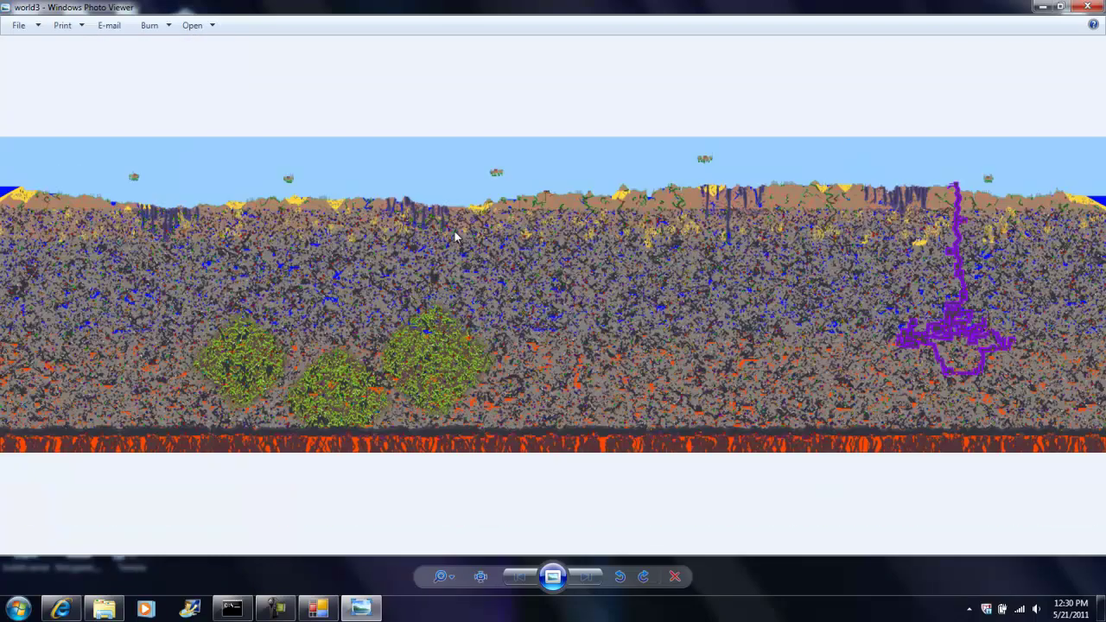
- Inspect the floating island west of the spawn marker and the purple dungeon structure in the east of the map
scroll(493, 145, up, 3)
drag(493, 144, 497, 346)
scroll(501, 251, up, 3)
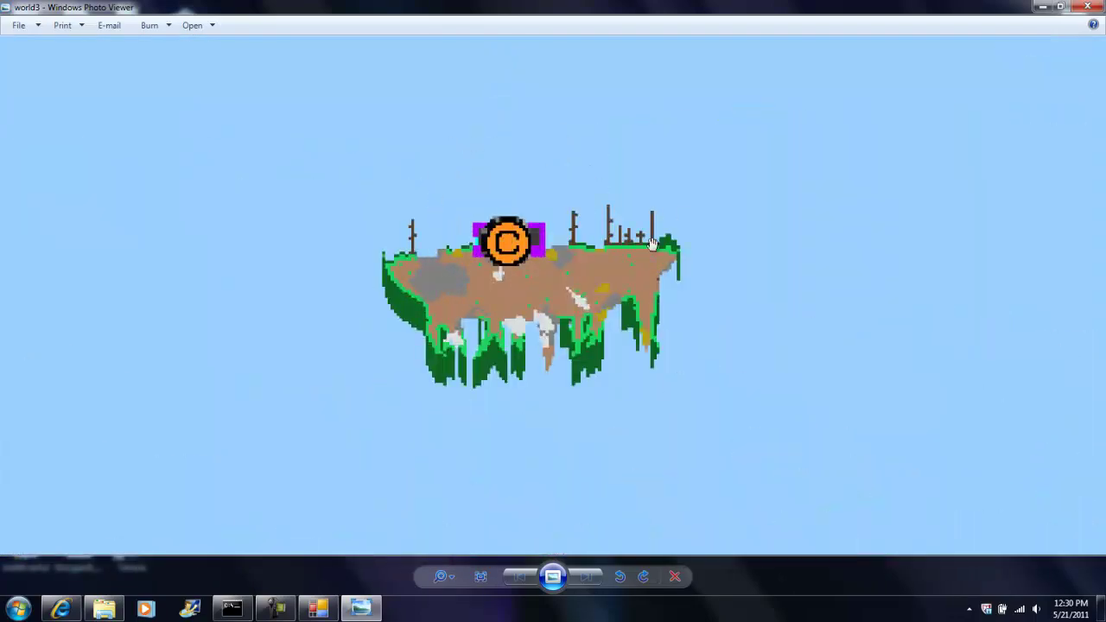
scroll(954, 321, down, 3)
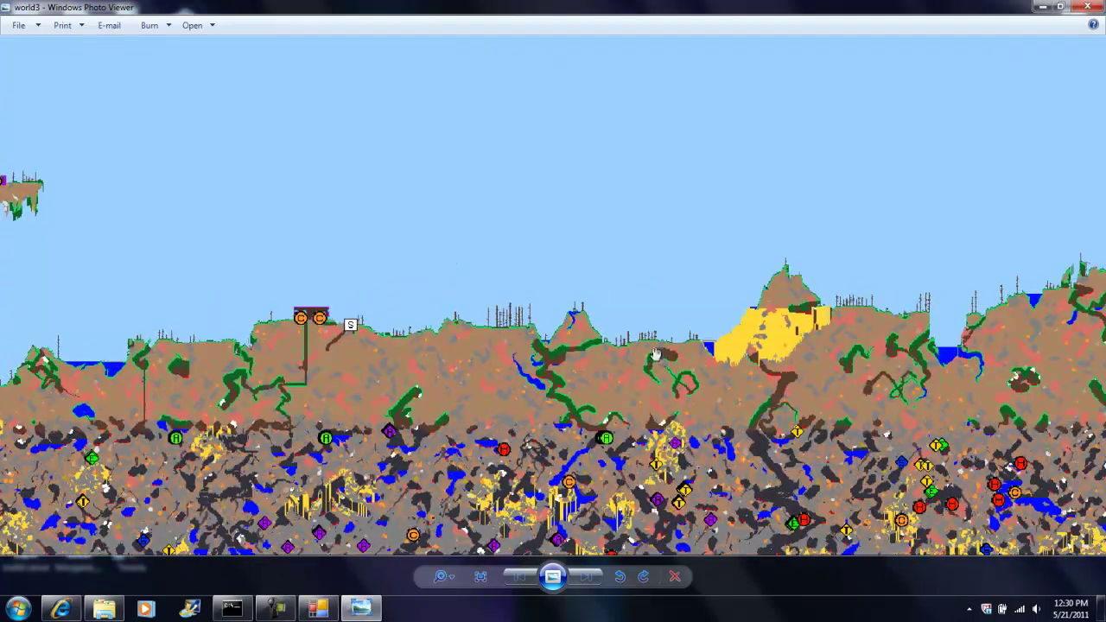
scroll(1084, 237, up, 3)
drag(748, 245, 353, 229)
scroll(937, 367, up, 3)
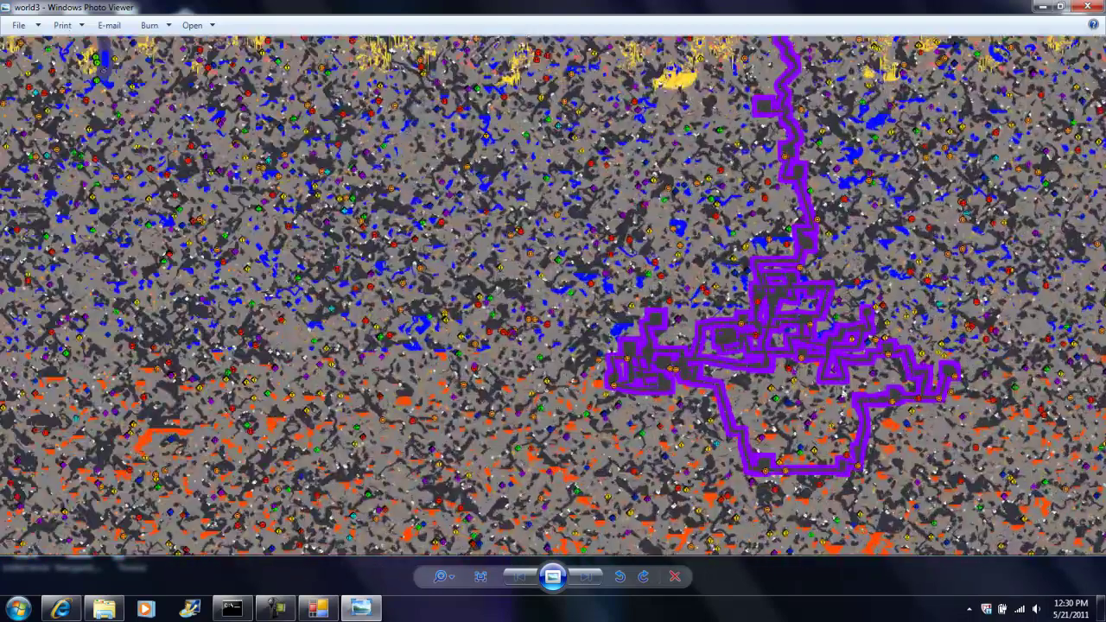
- Inspect the dark chasms in the west of the map and the chest-marked house beside the S marker
scroll(626, 391, down, 5)
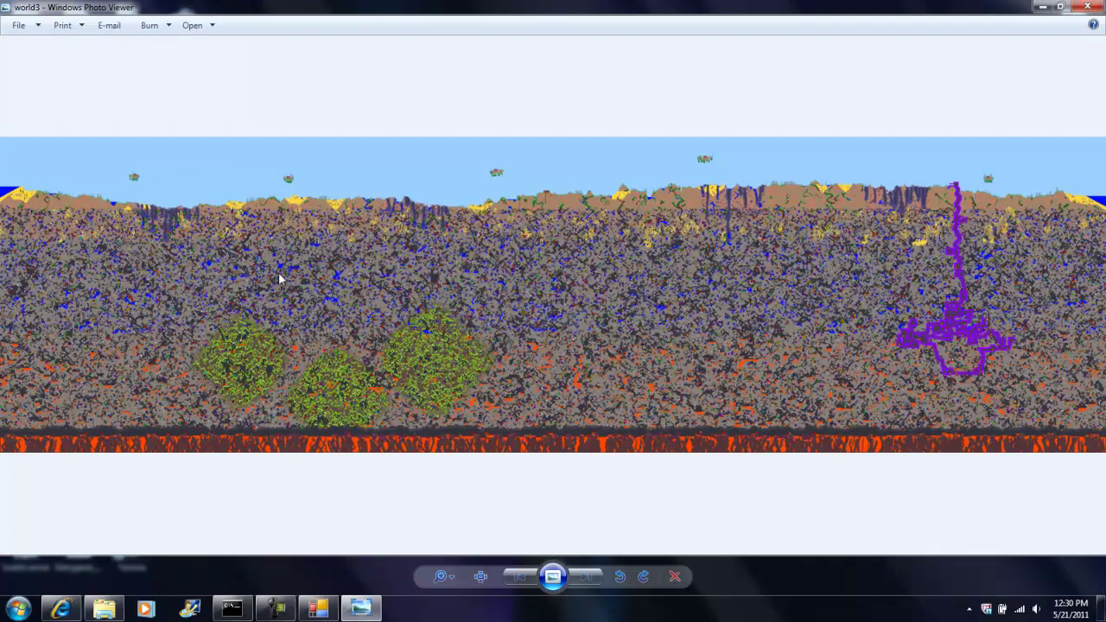
scroll(245, 249, up, 6)
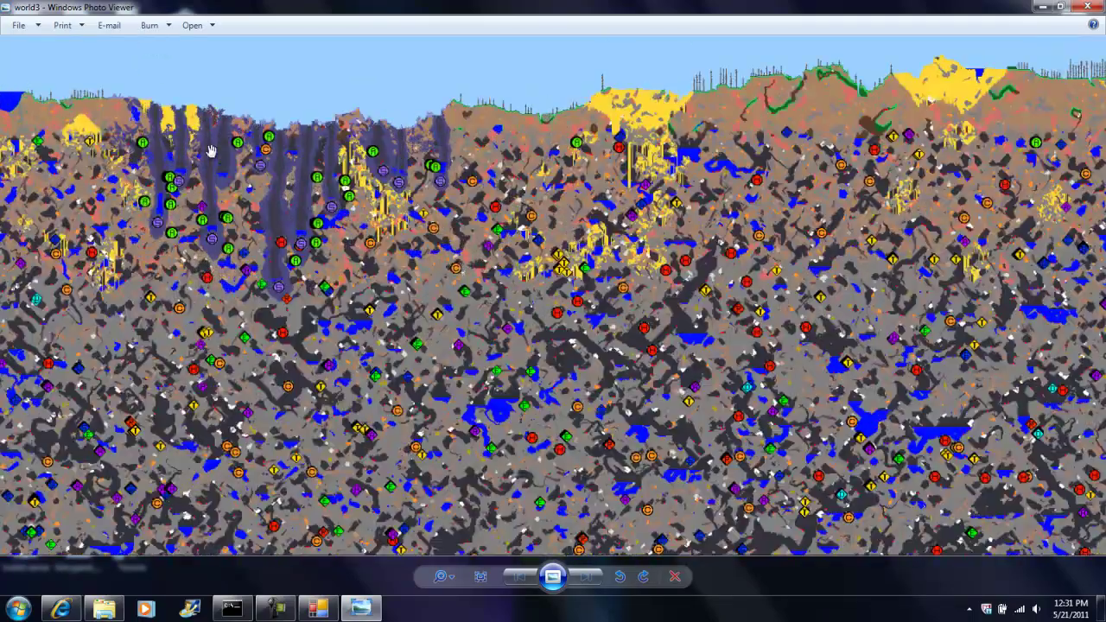
scroll(245, 248, up, 3)
scroll(245, 249, down, 6)
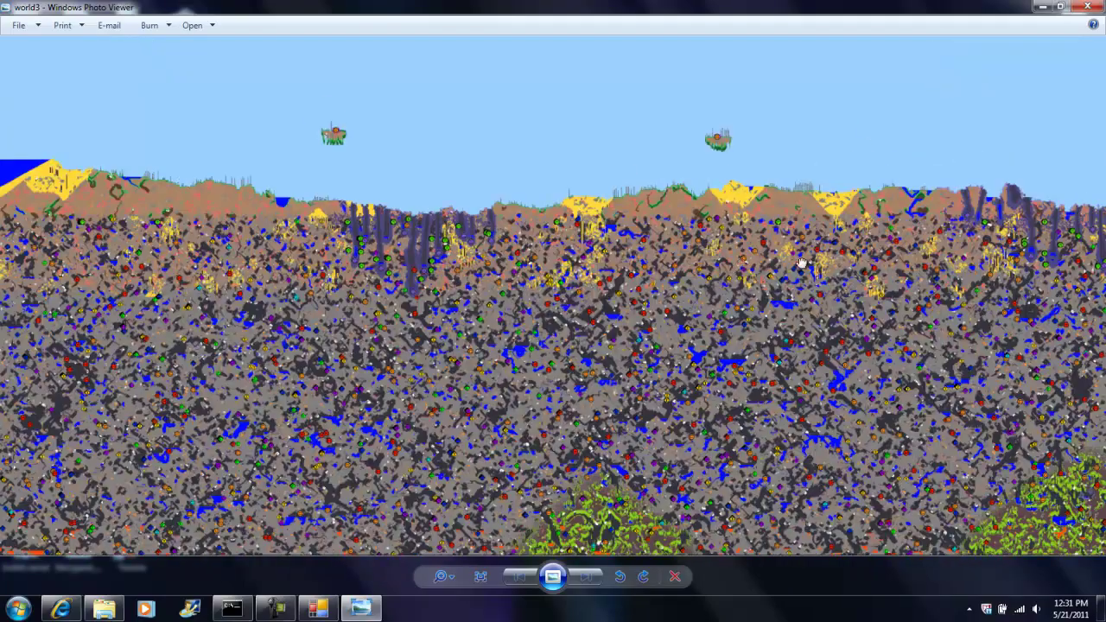
scroll(562, 266, up, 2)
scroll(895, 227, down, 1)
drag(896, 227, 661, 244)
scroll(738, 147, up, 3)
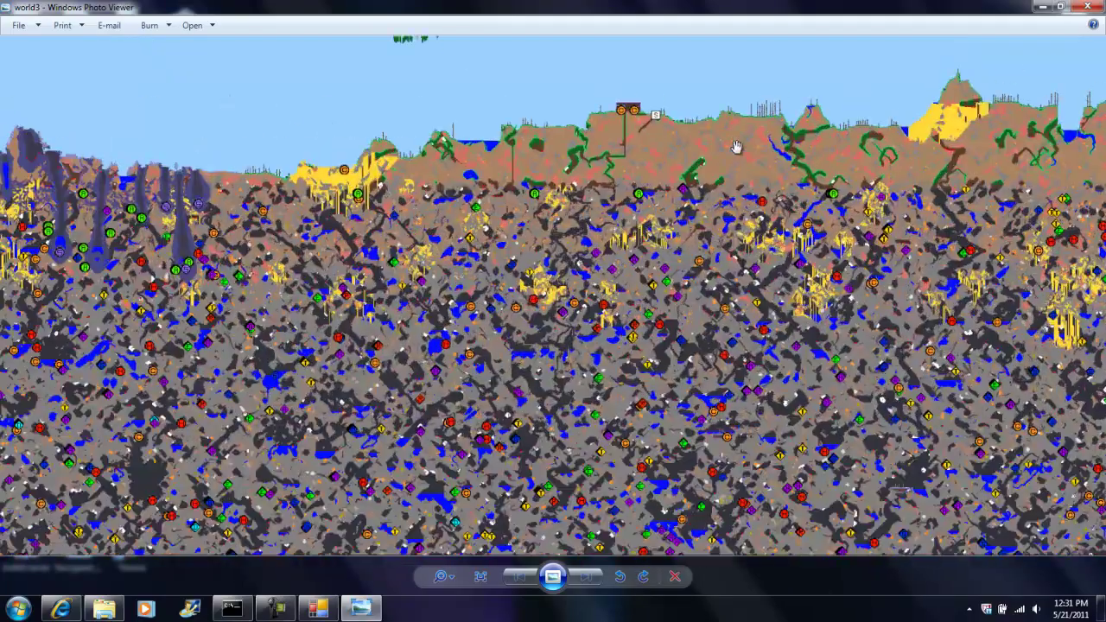
scroll(602, 103, up, 5)
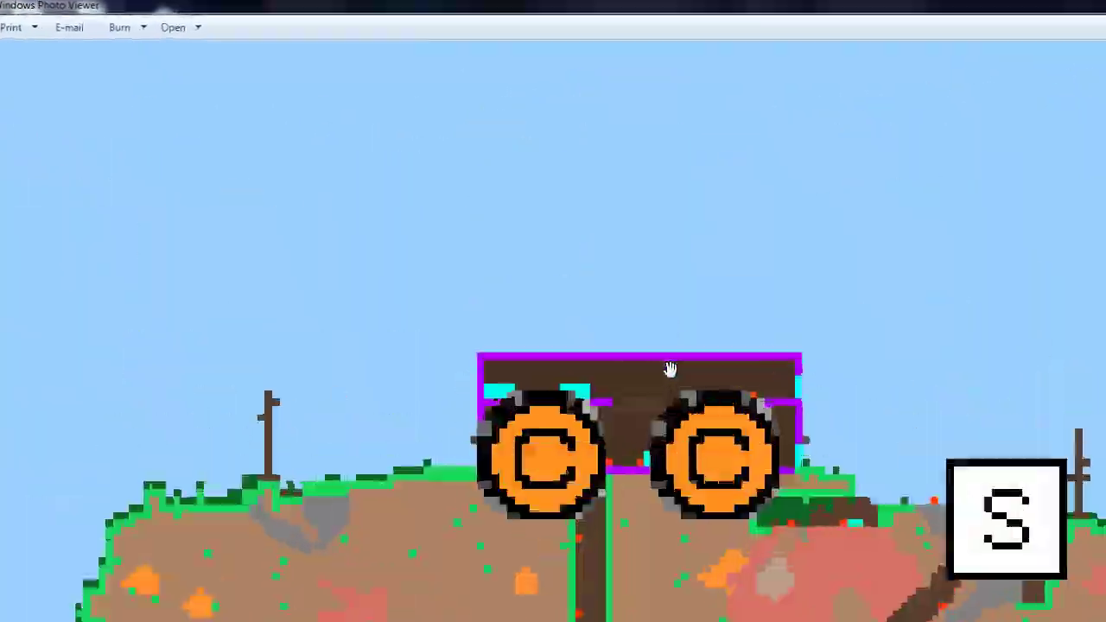
scroll(981, 320, down, 3)
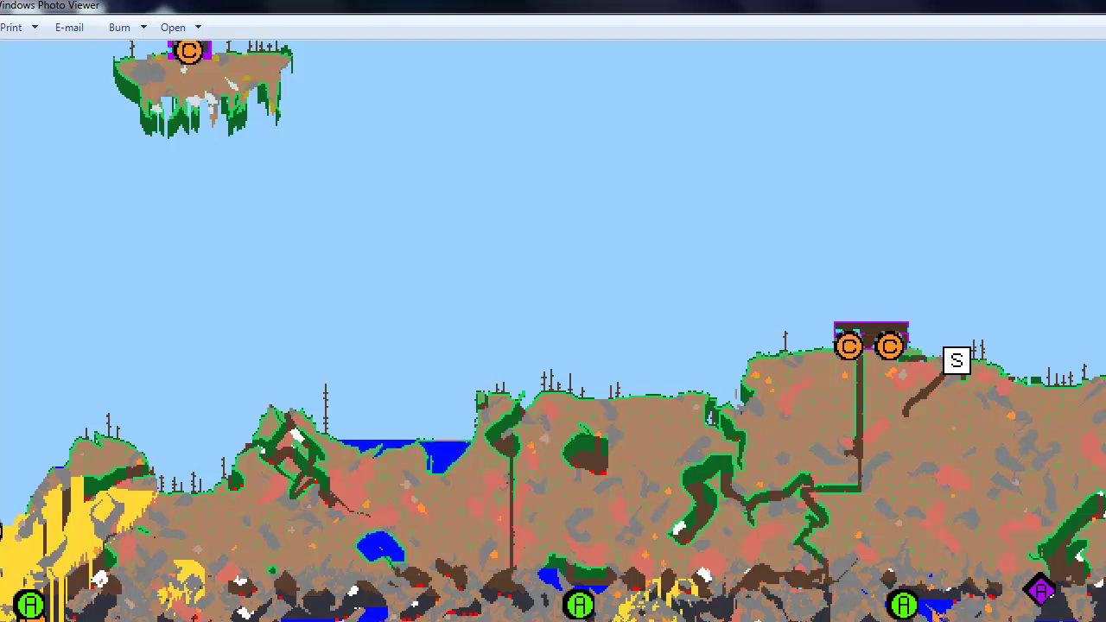
- Close the world3 map image and the terrariamap folder window
key(alt+F4)
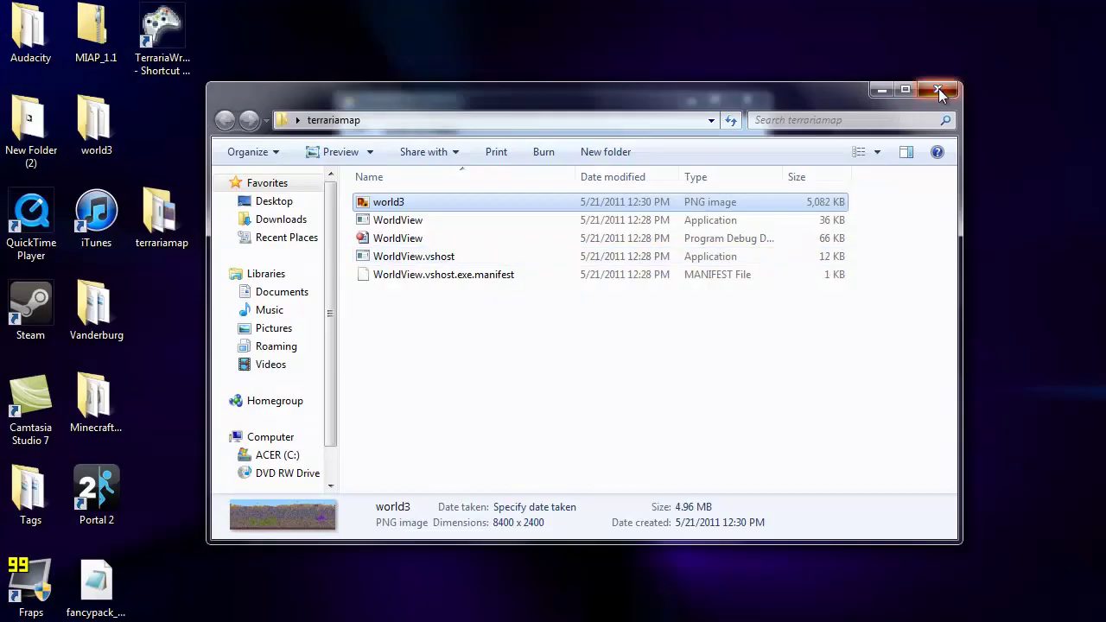
click(940, 92)
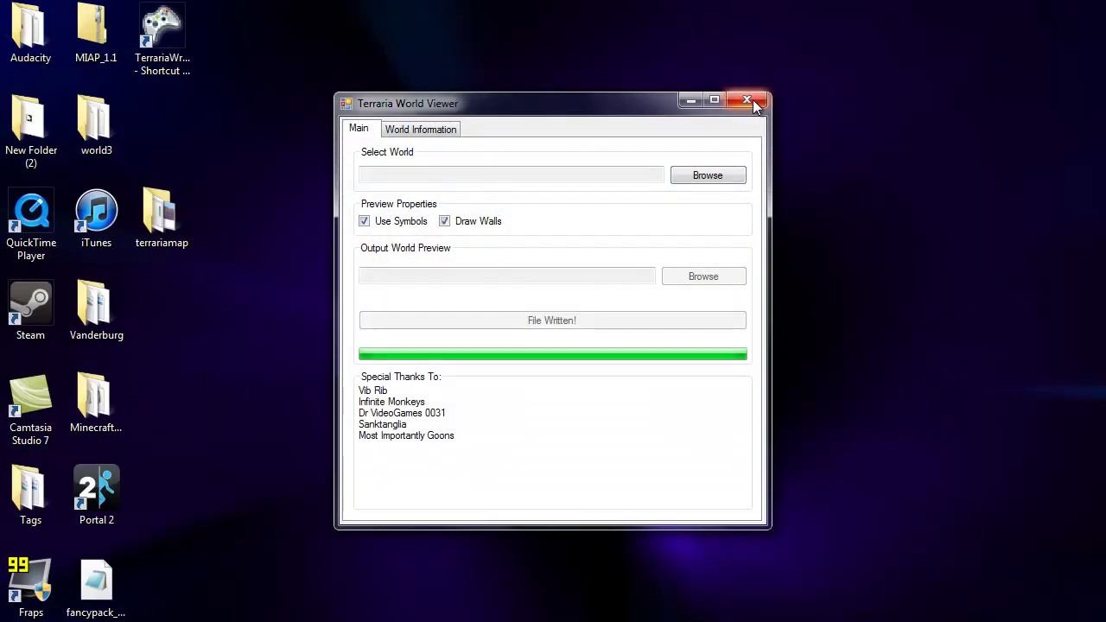